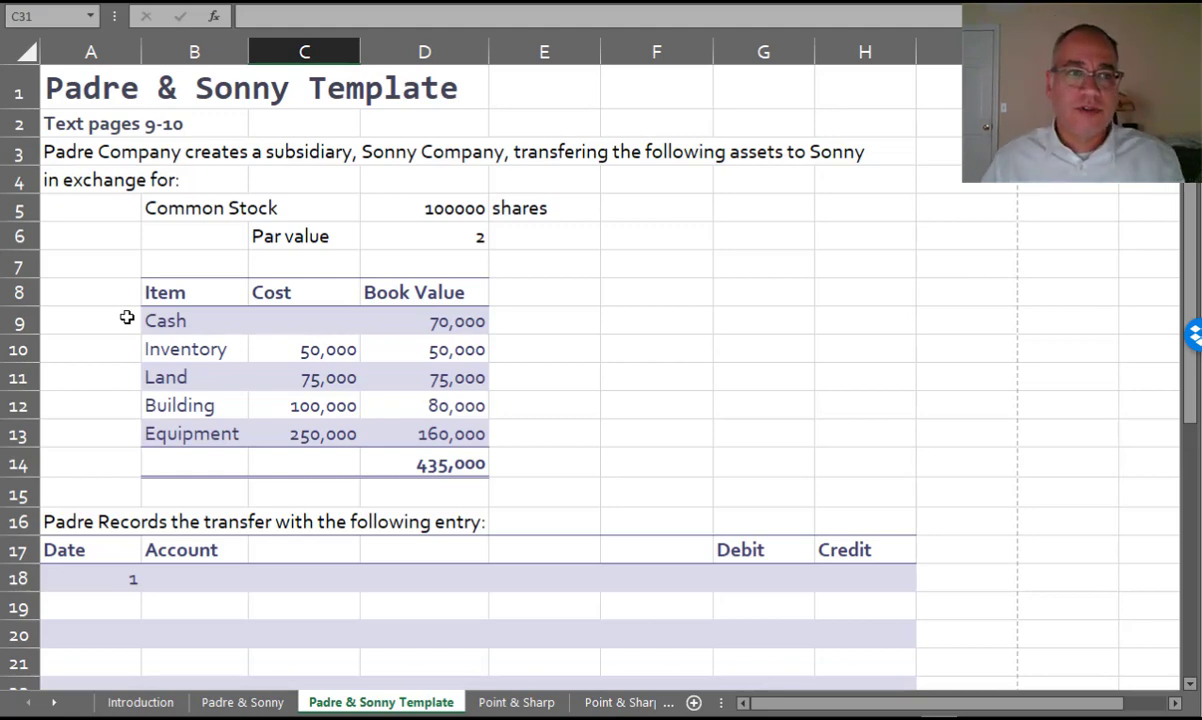
Review the cost and book value figures of the transferred assets in the item table.
left_click(309, 345)
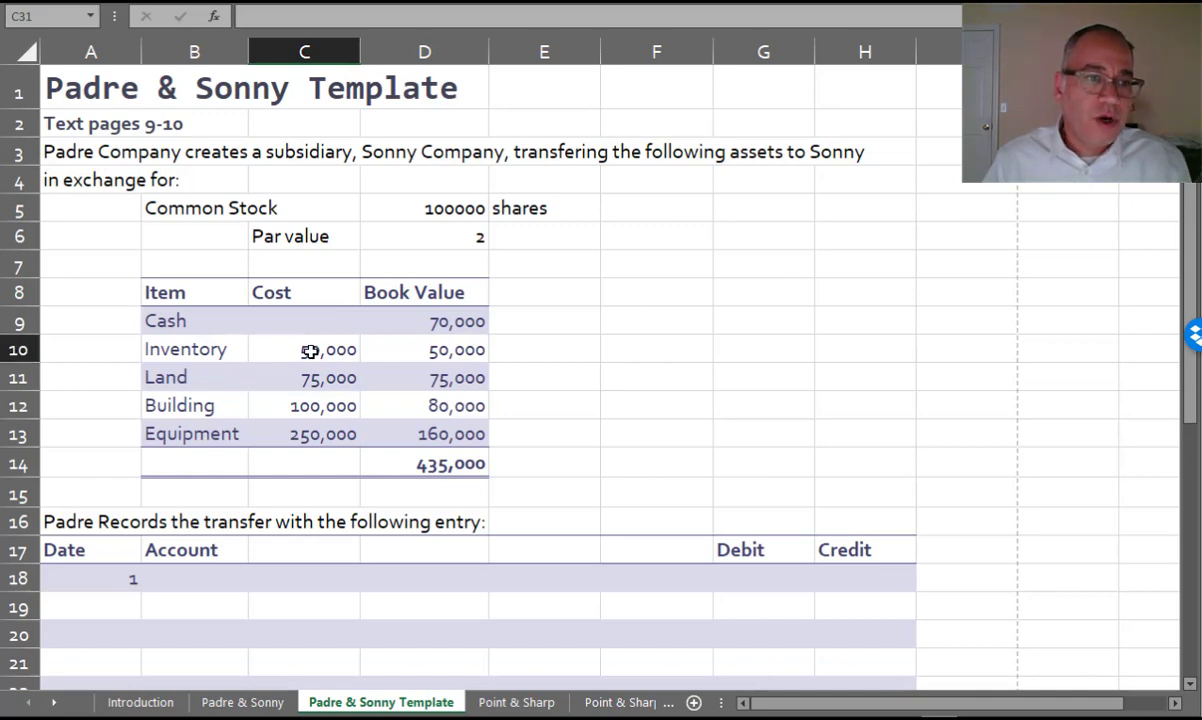
left_click(266, 381)
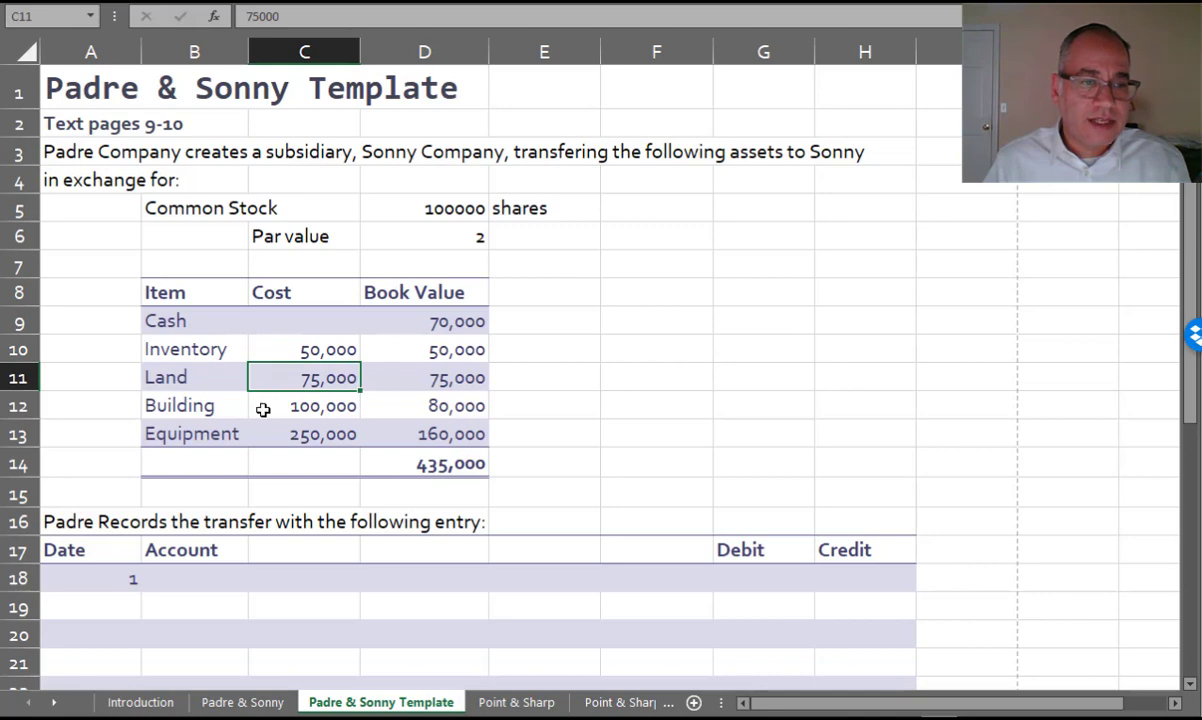
left_click(262, 410)
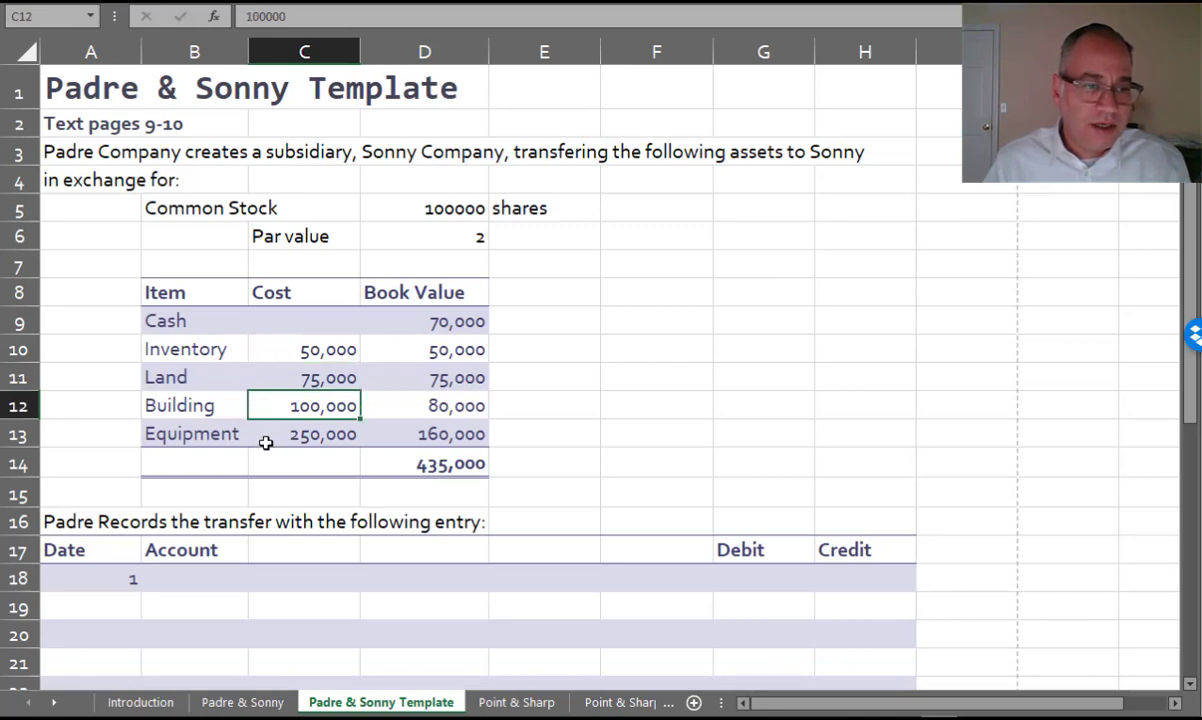
left_click(266, 441)
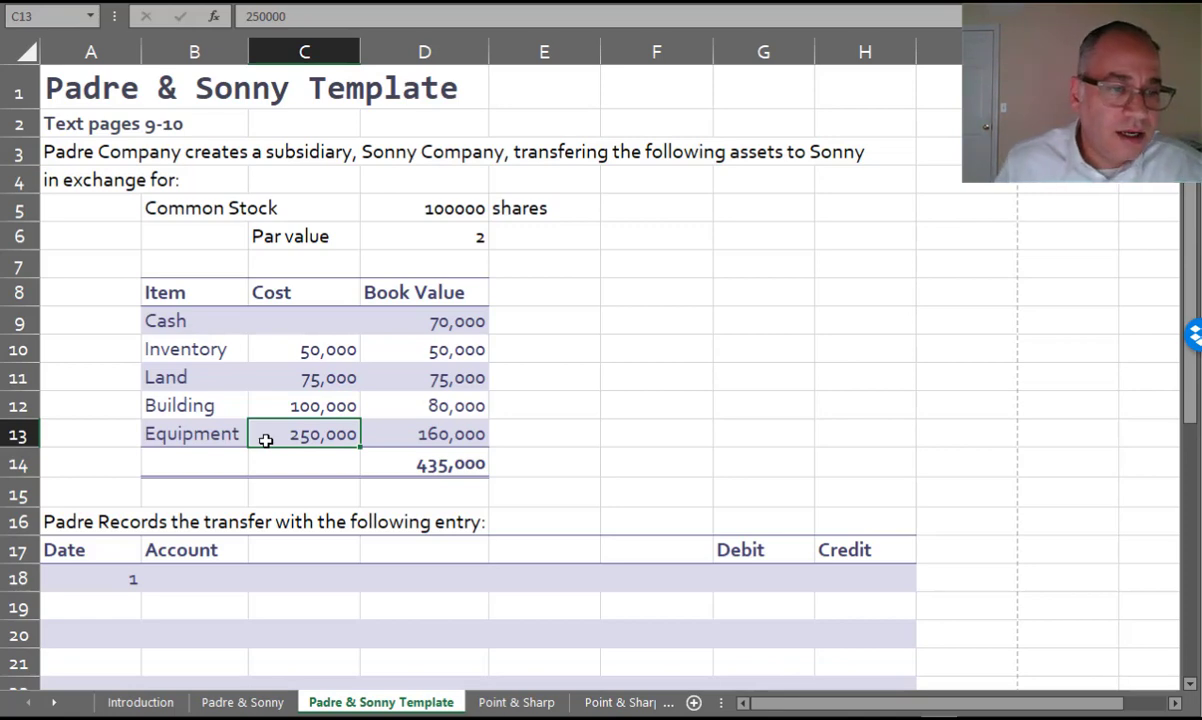
left_click(422, 320)
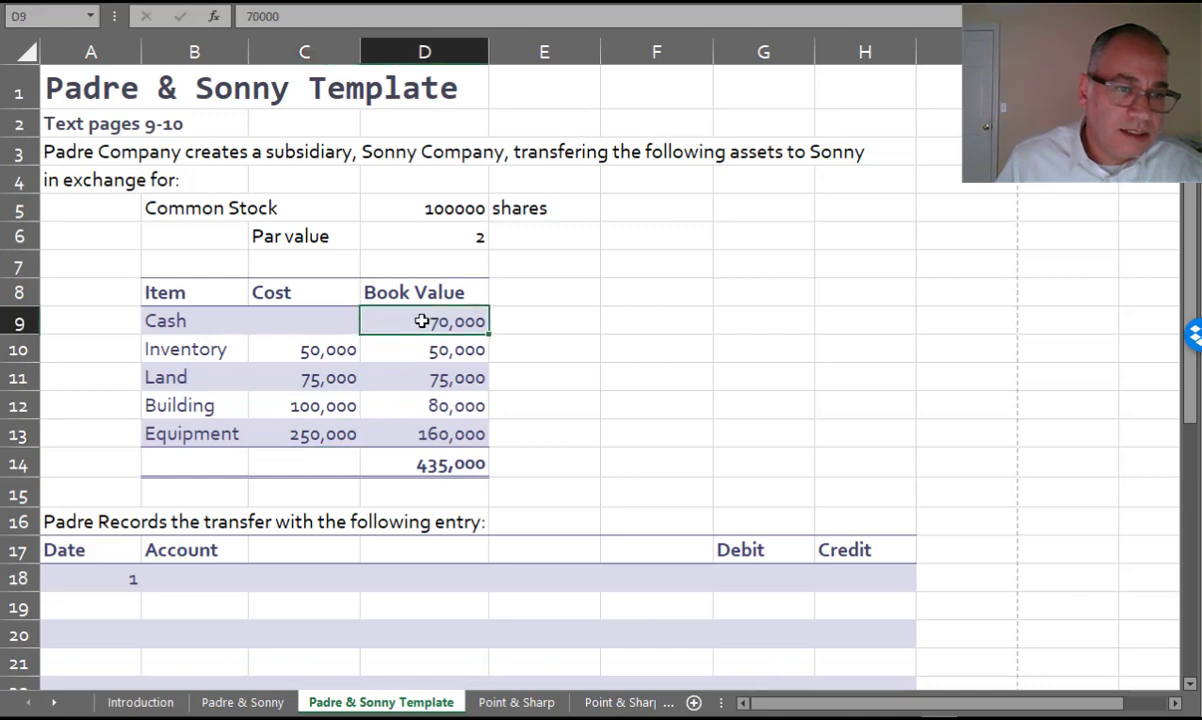
left_click(413, 347)
left_click(408, 377)
left_click(397, 412)
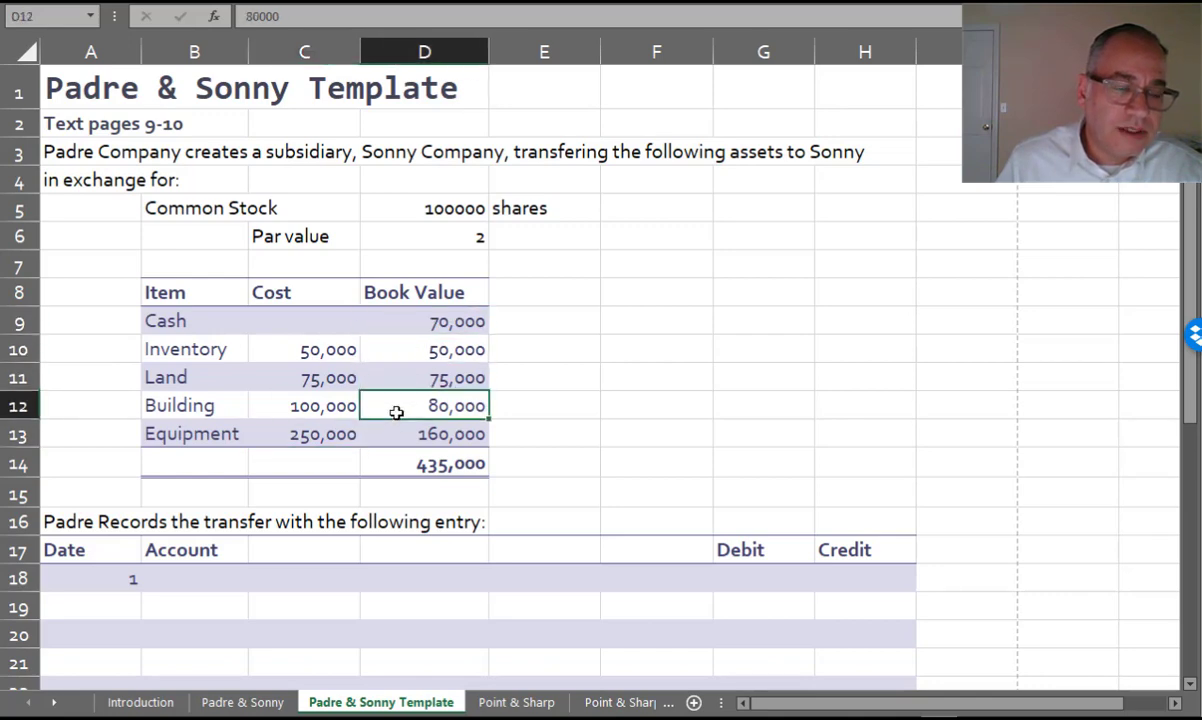
Enter the label "Accumulated depreciation" in E11, beside the asset table.
left_click(522, 381)
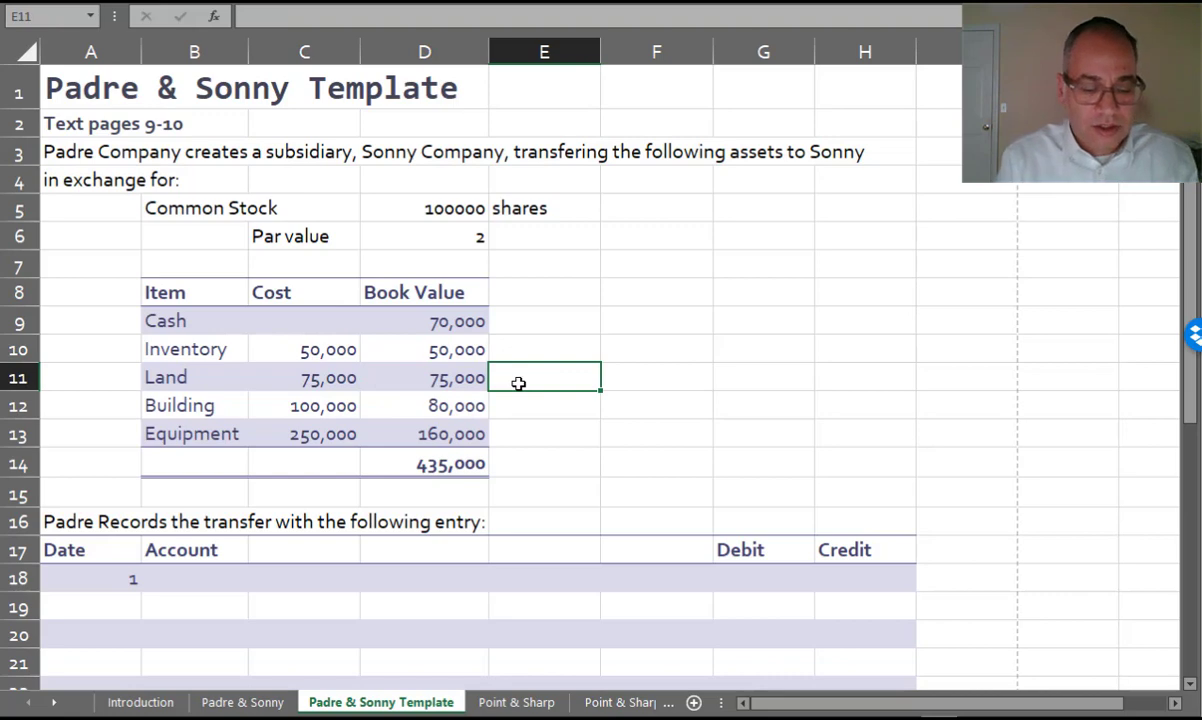
type("Accumulated d")
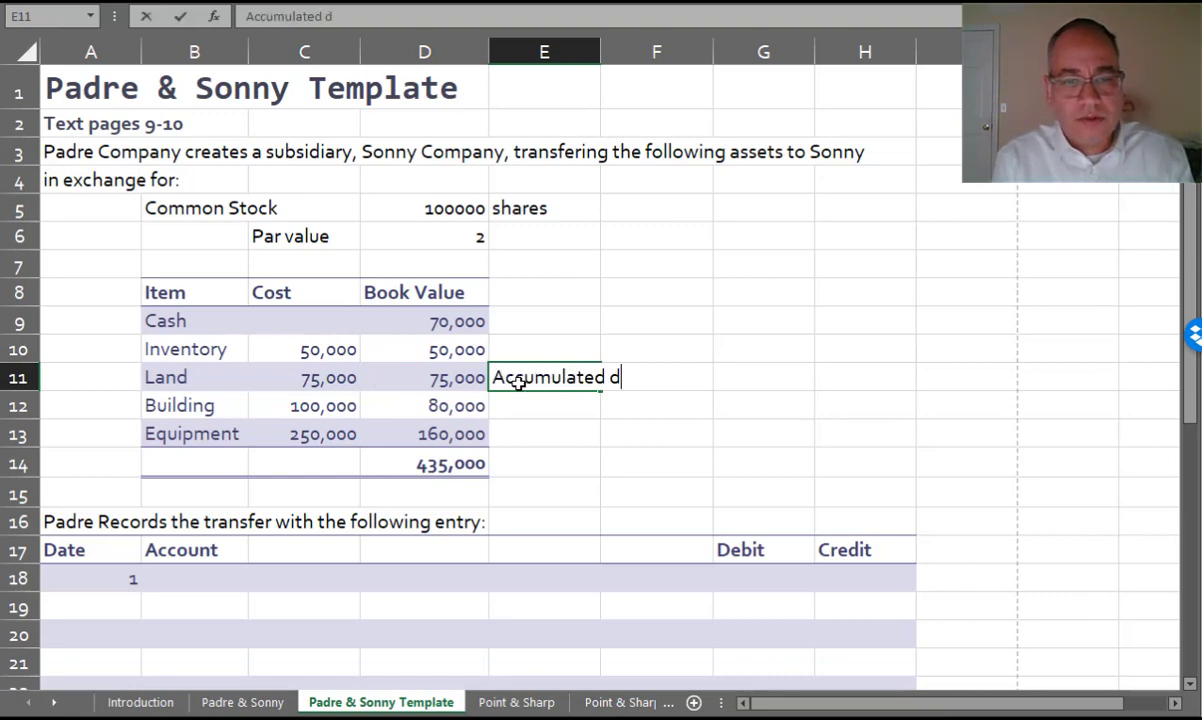
type("epreciation")
key("Return")
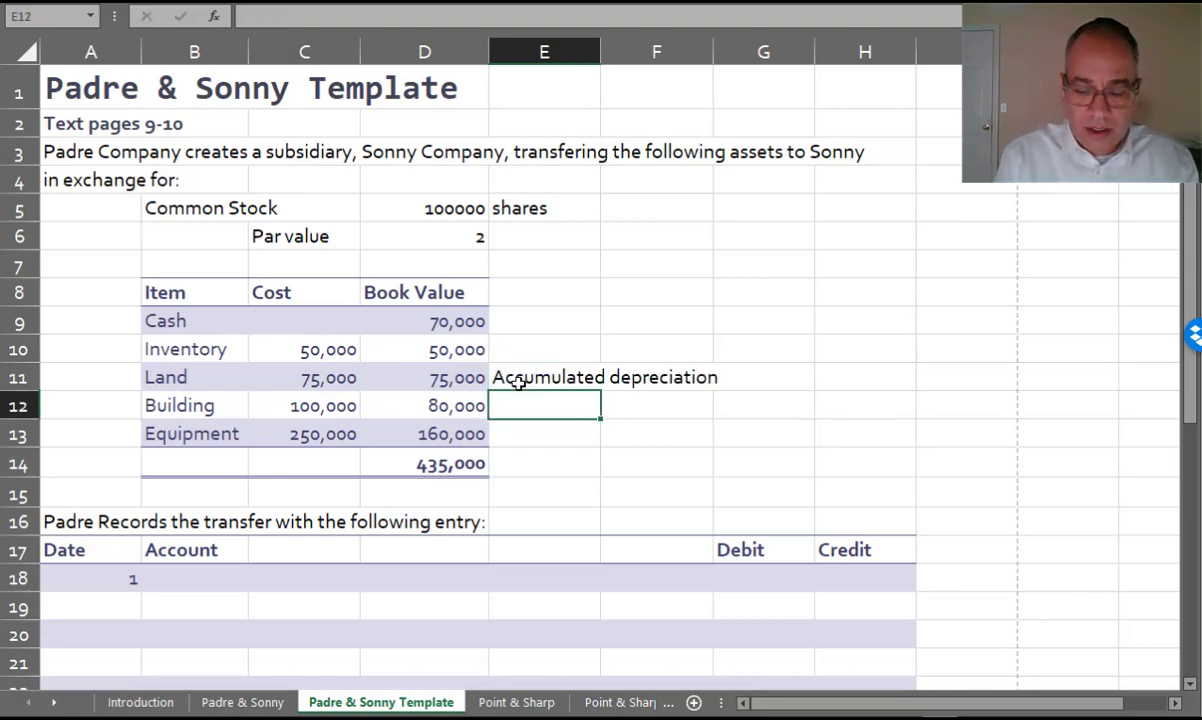
Calculate the building's accumulated depreciation in E12 as cost minus book value with =C12-D12.
type("=")
key("Left")
key("Left")
type("-")
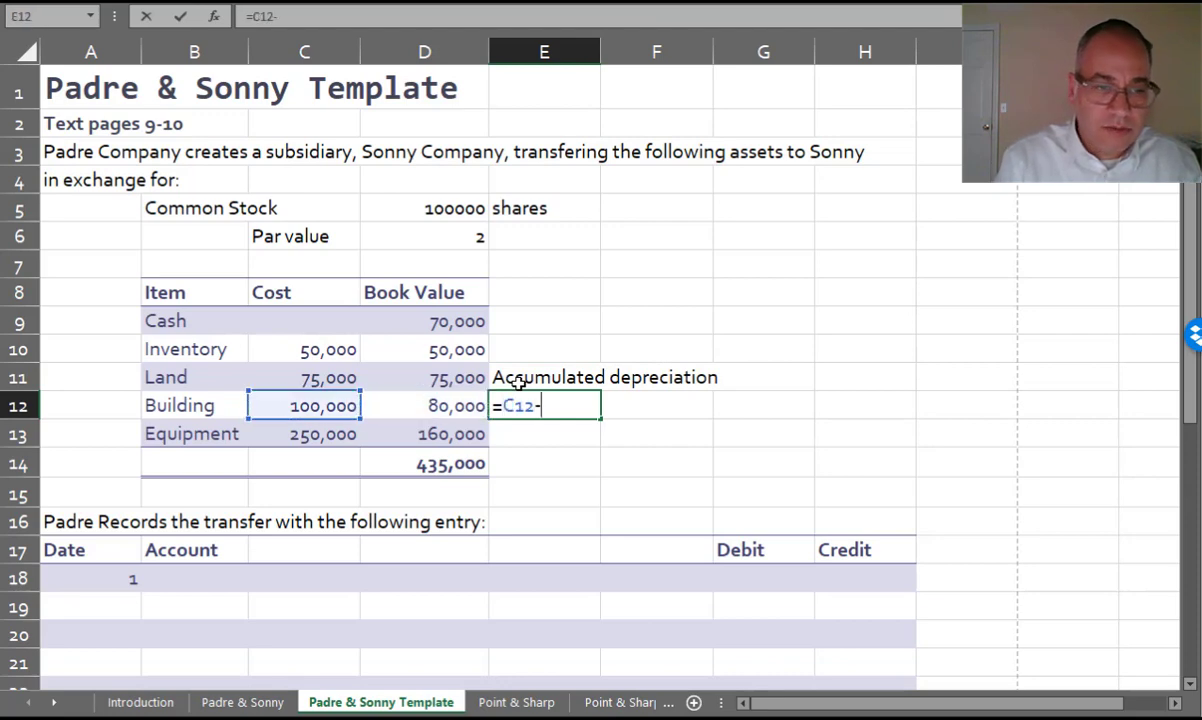
key("Left")
key("Return")
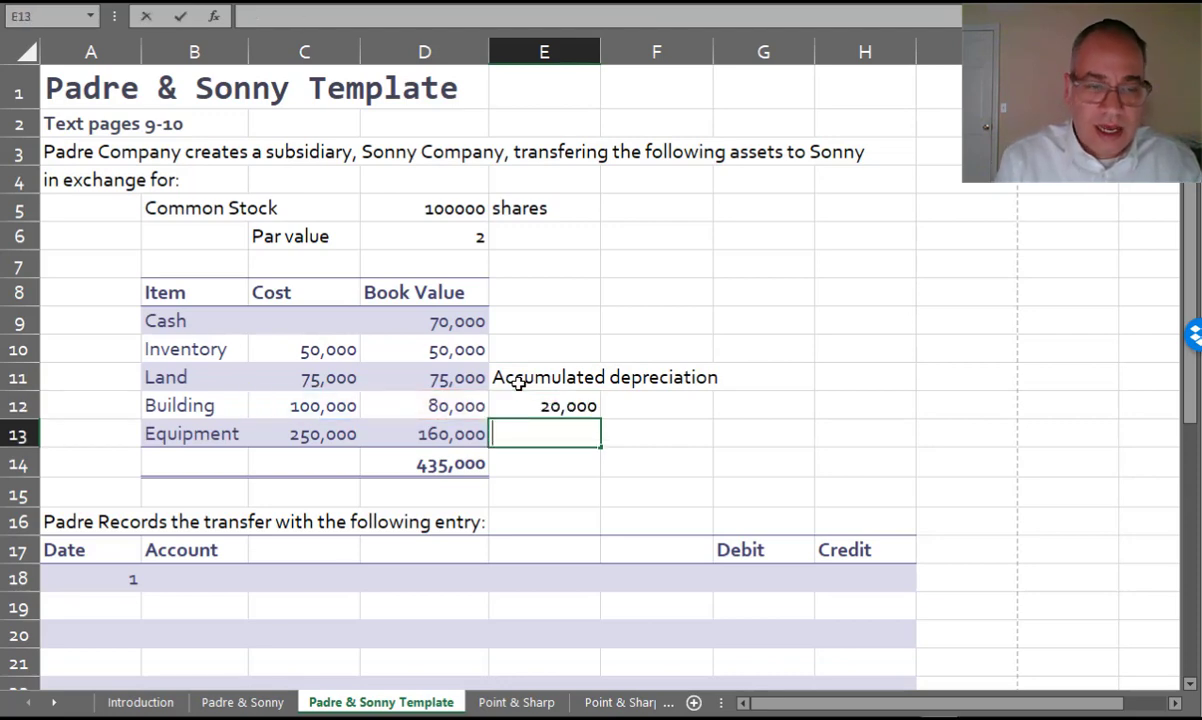
Calculate the equipment's accumulated depreciation in E13 with the formula =C13-D13.
type("=")
key("Left")
key("Left")
type("-")
key("Left")
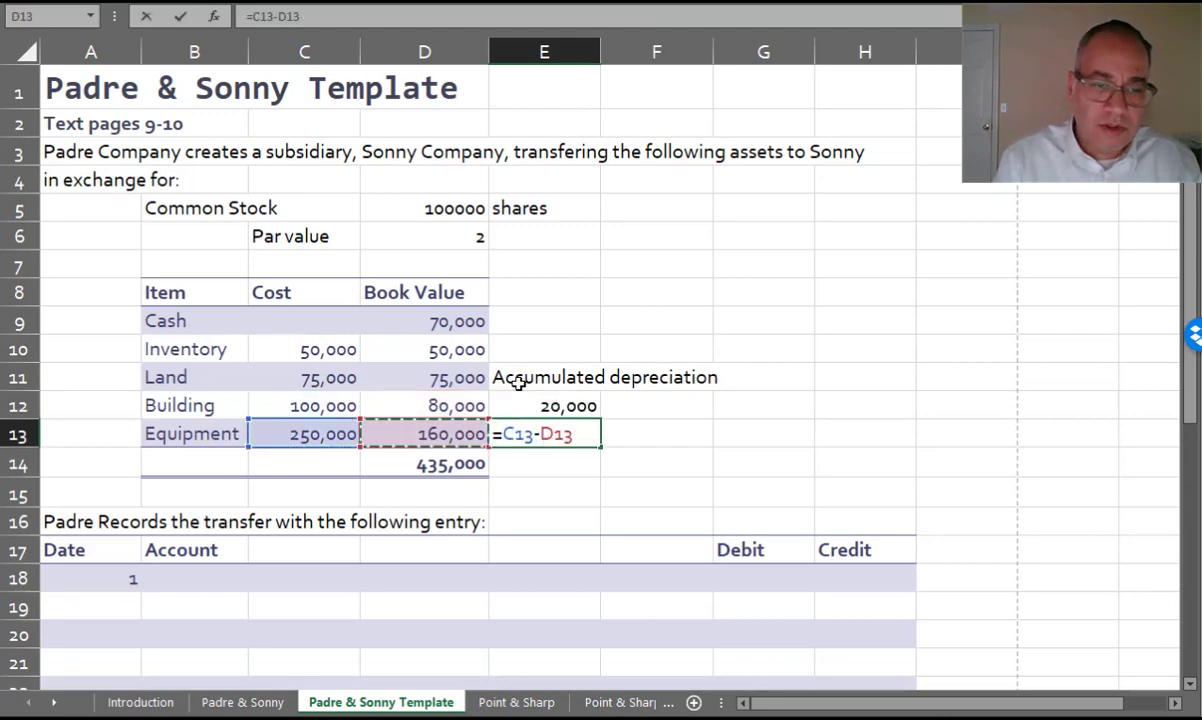
key("Return")
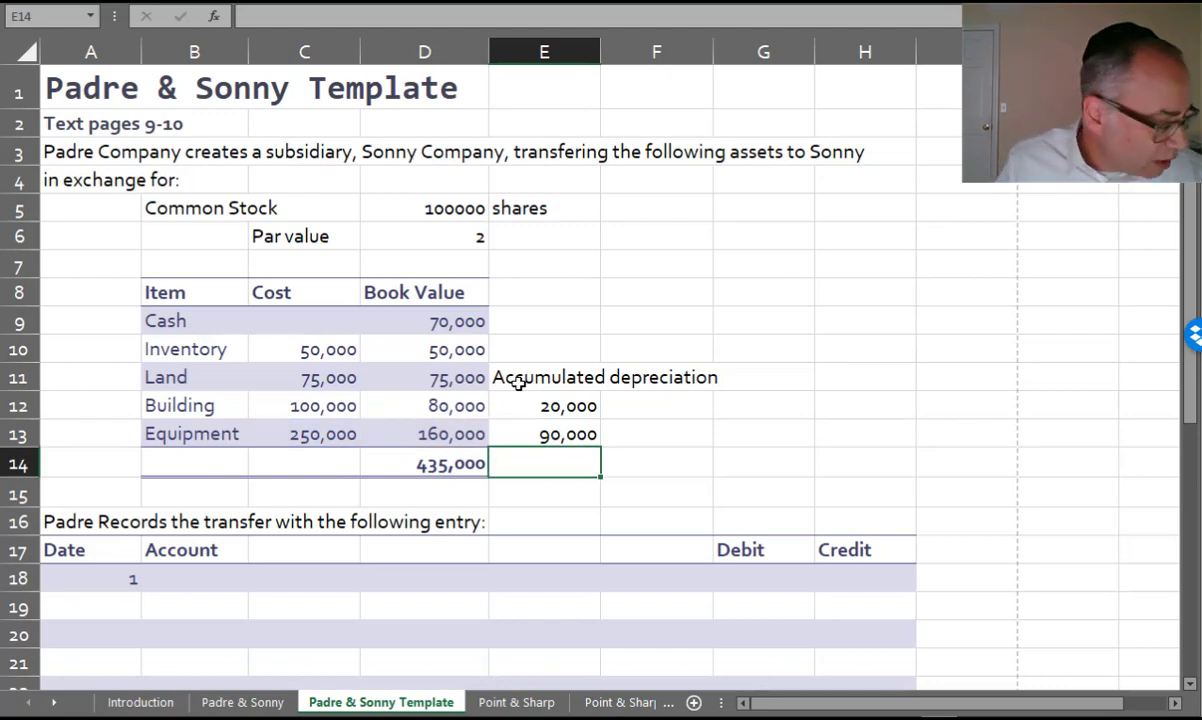
Enter the credited accounts Cash and Inventory in C21 and C22 of Padre's journal entry.
scroll(518, 382, "down", 2)
scroll(502, 384, "up", 1)
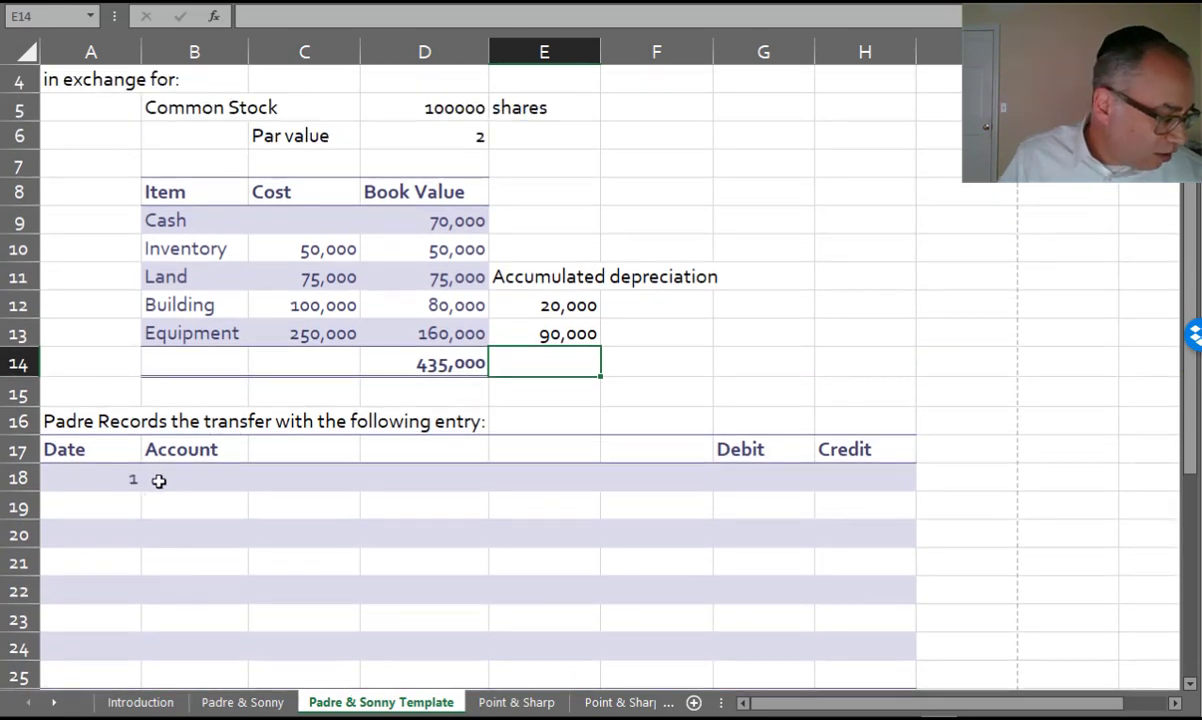
left_click(324, 566)
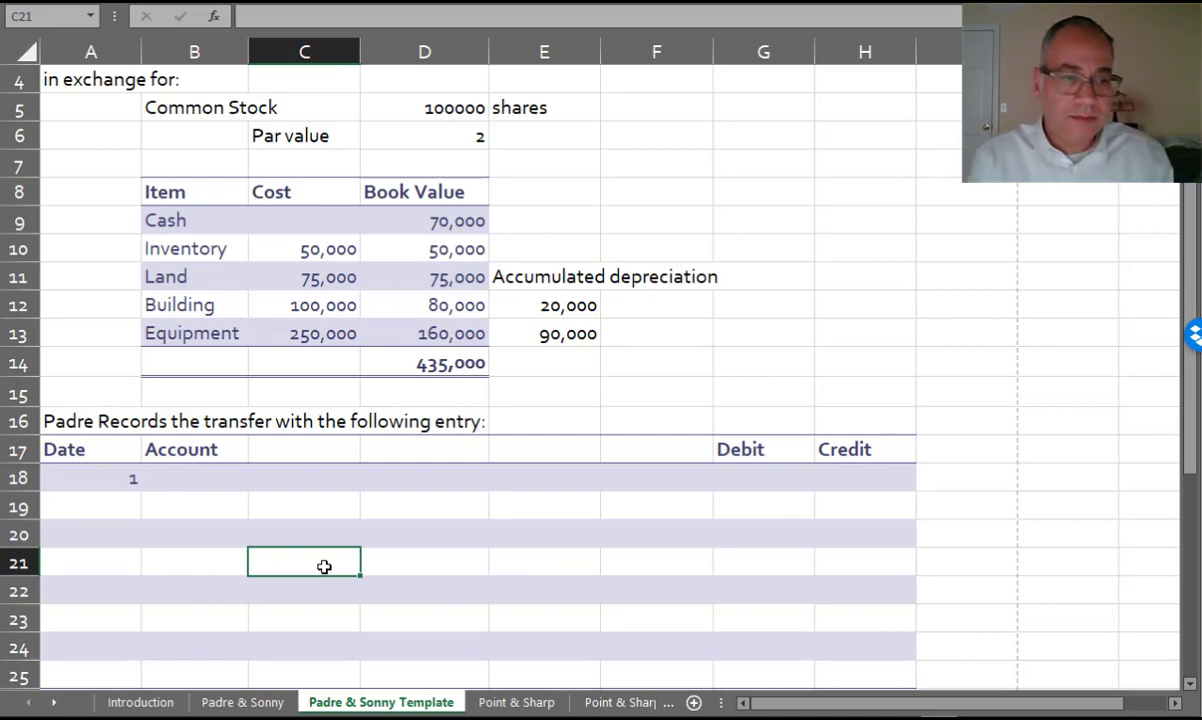
type("CAsh")
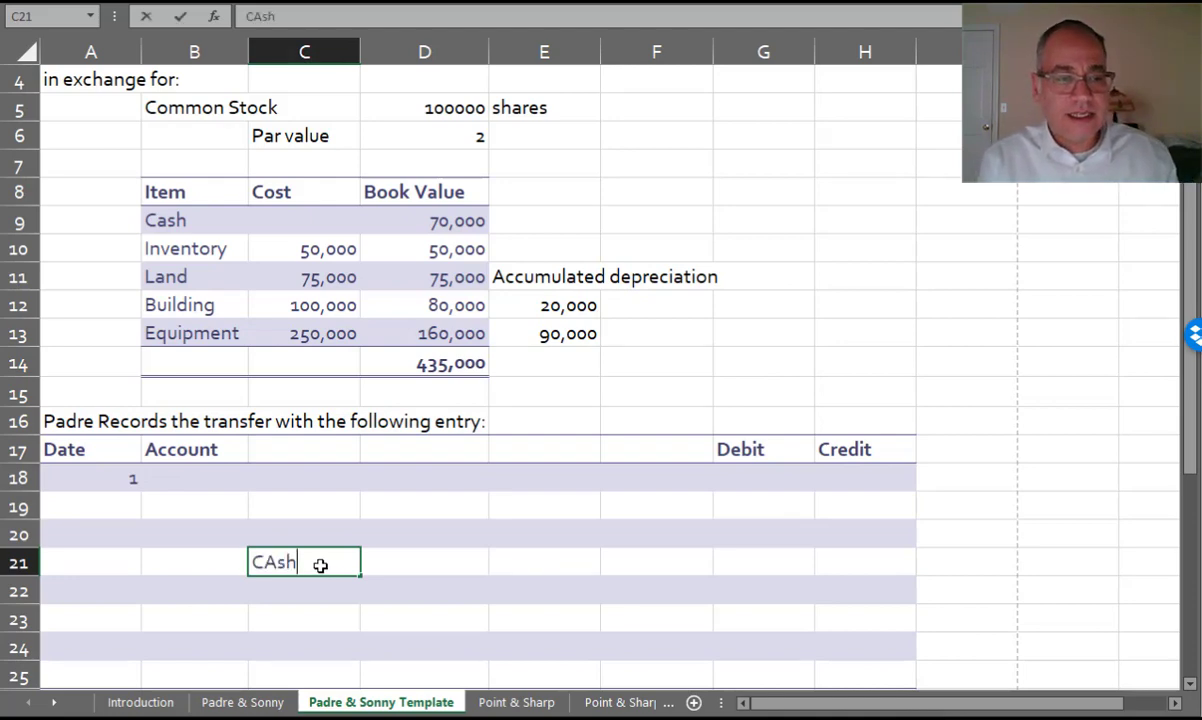
type("ash")
key("Return")
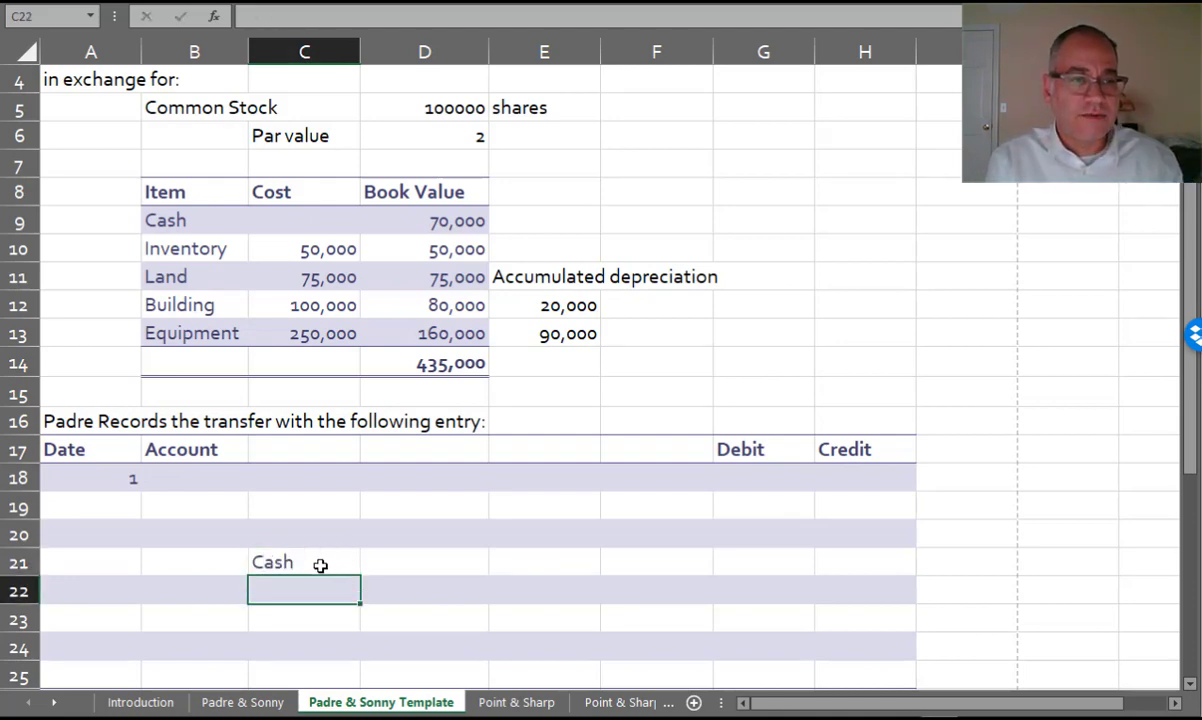
type("Inventory")
key("Return")
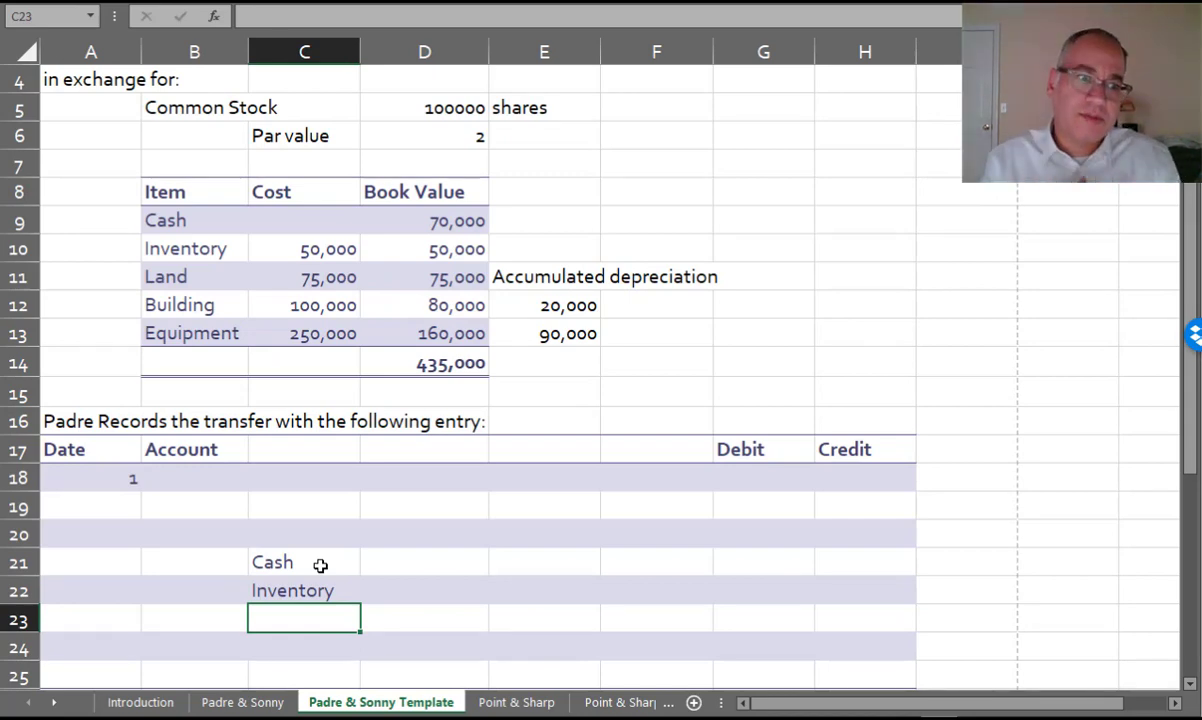
Add the credited accounts Land, Building and Equipment in C23 to C25 of the journal entry.
type("Land")
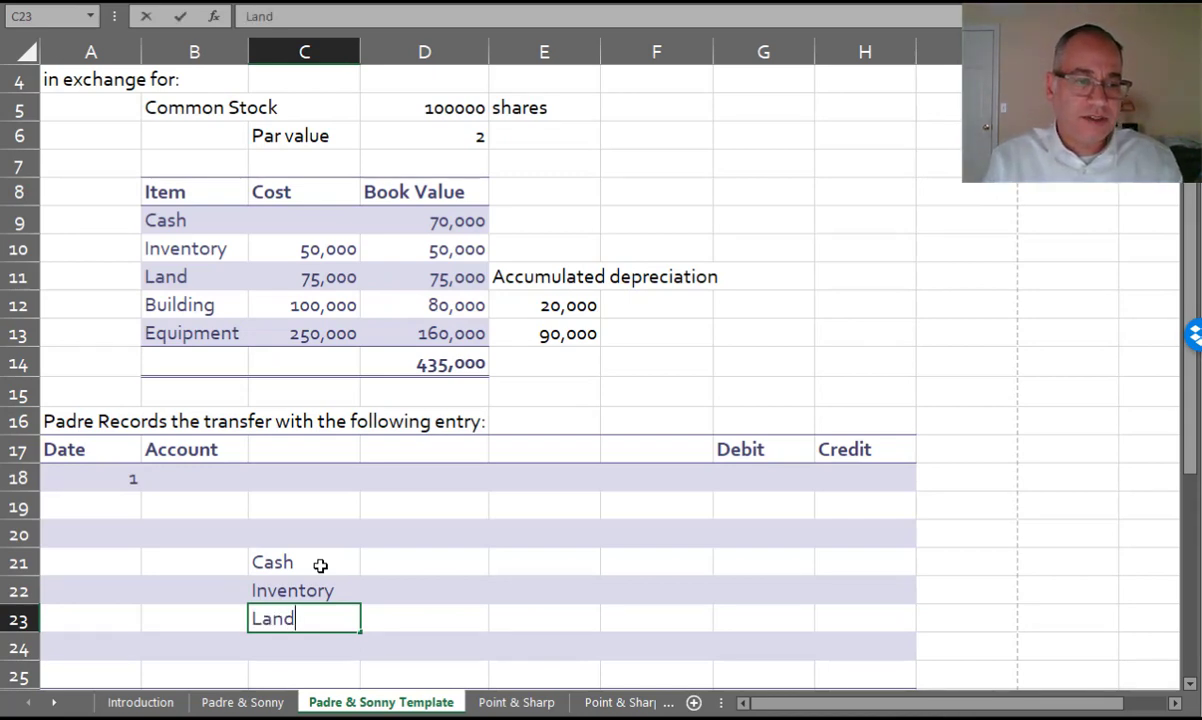
key("Return")
type("Building")
key("Return")
type("Equipment")
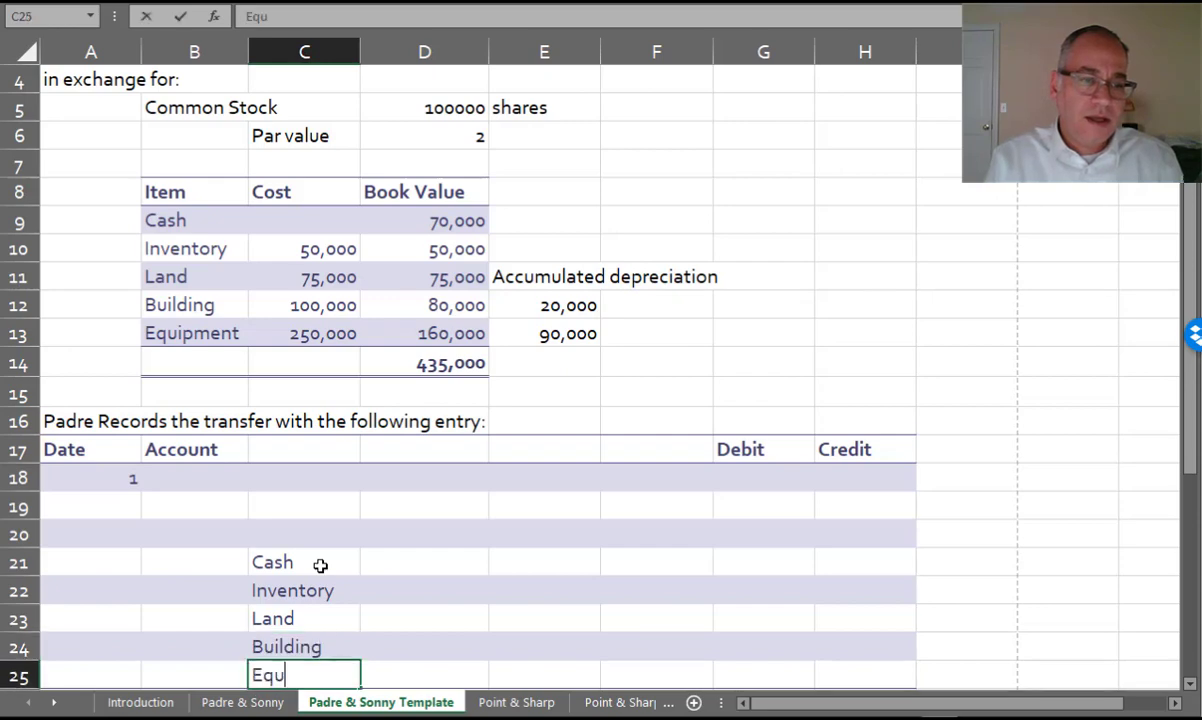
key("Return")
Link the Cash credit amount in H21 to the cash book value in D9.
key("Up")
key("Up")
key("Up")
key("Up")
key("Up")
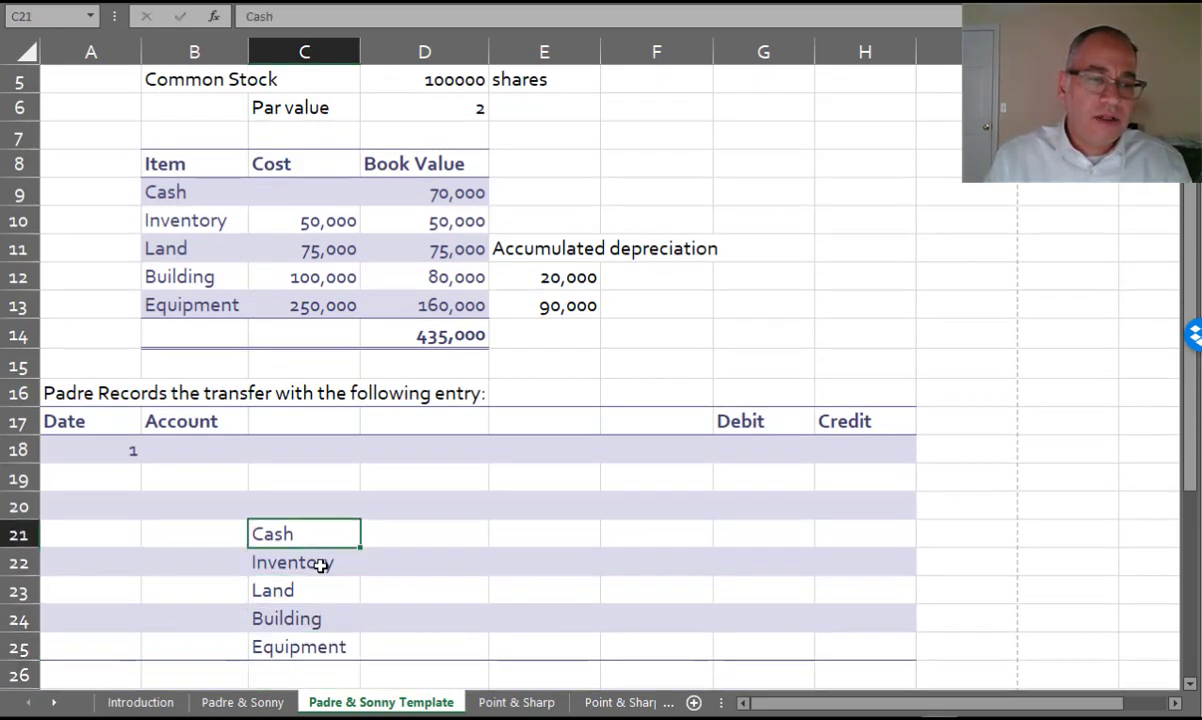
key("Right")
key("Right")
key("Right")
key("Right")
key("Right")
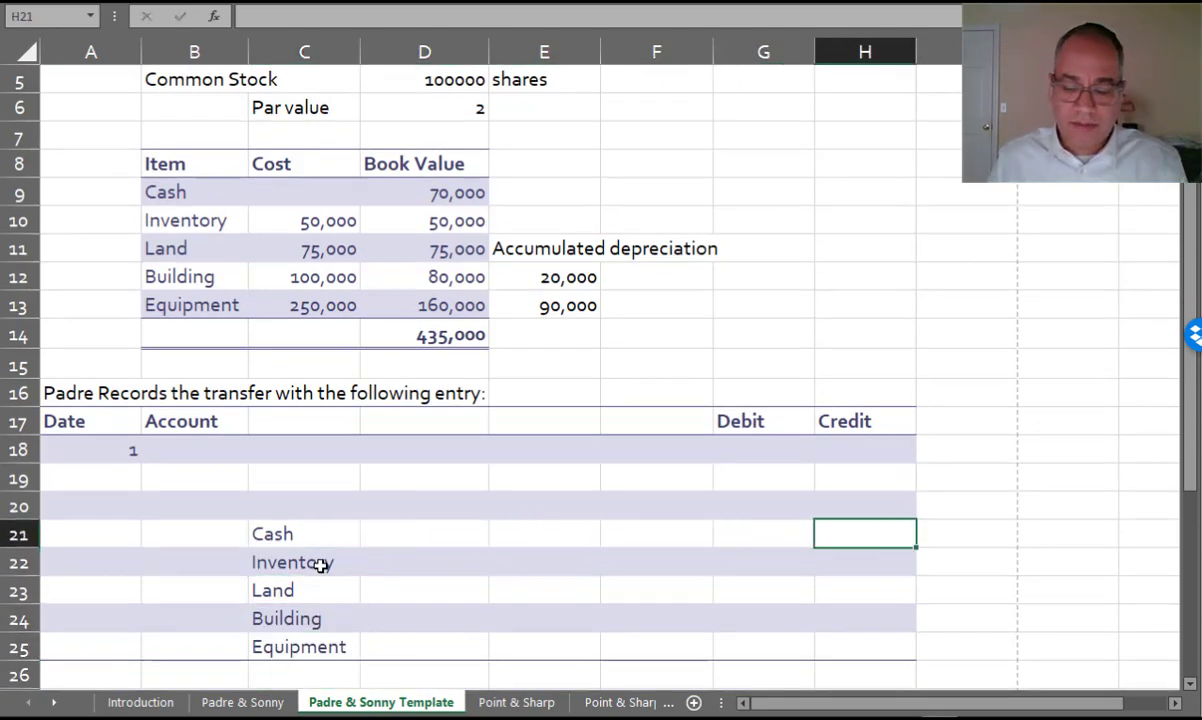
type("=")
left_click(328, 222)
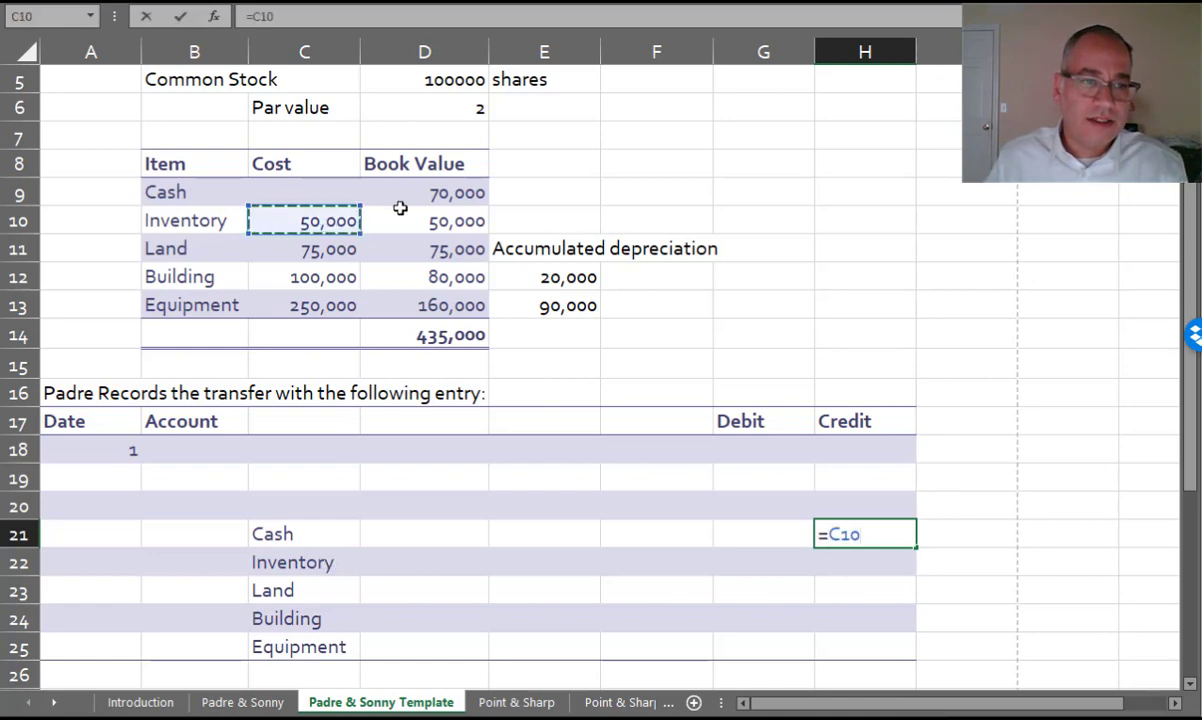
left_click(427, 194)
key("Return")
Link the Inventory and Land credits in H22 and H23 to their costs in C10 and C11.
type("=")
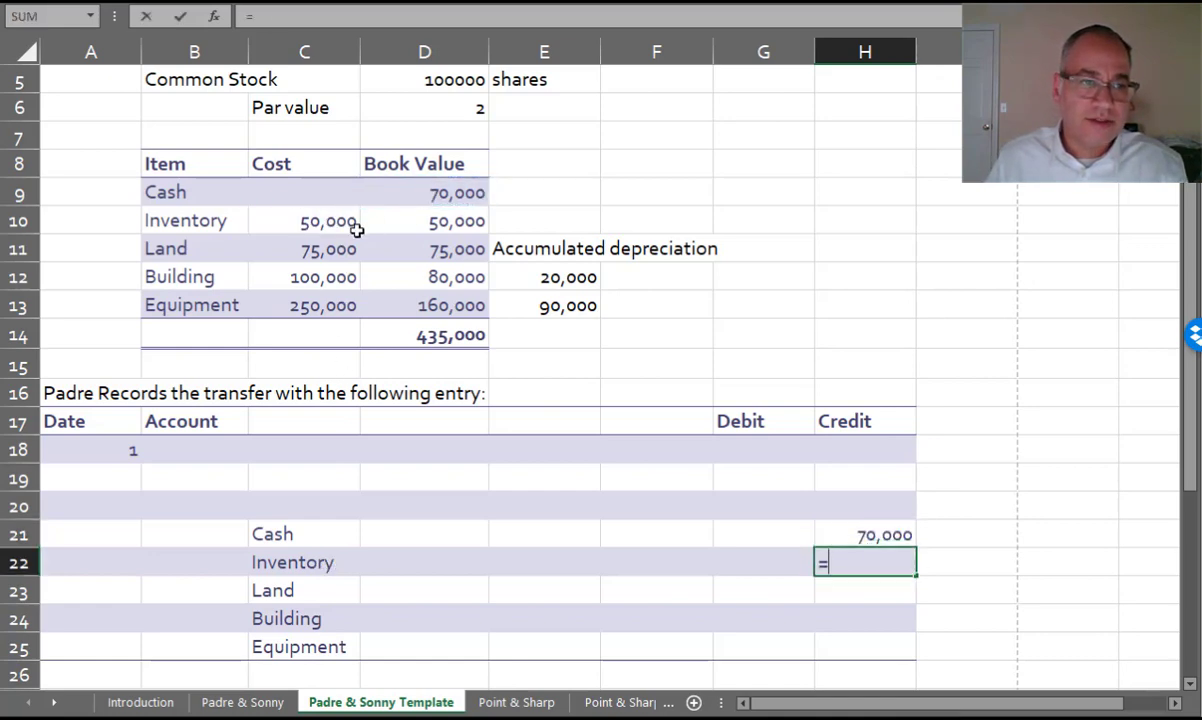
left_click(330, 222)
key("Return")
type("=")
left_click(330, 250)
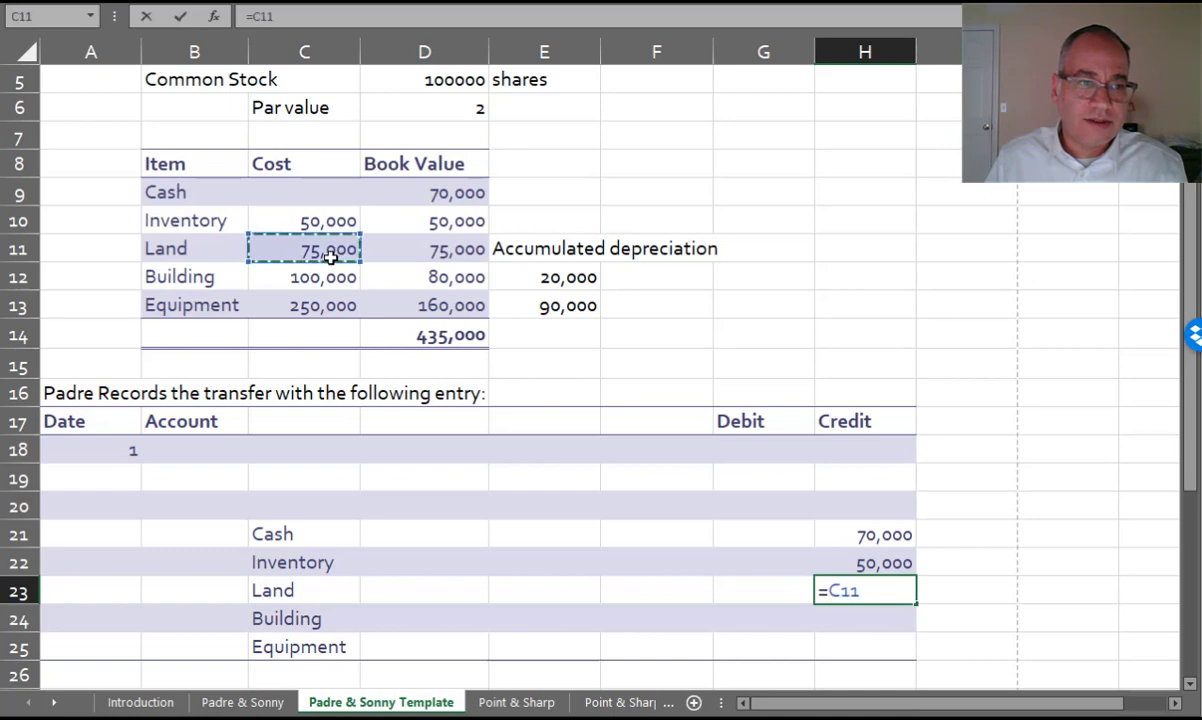
key("Return")
Link the Building and Equipment credits in H24 and H25 to their costs in C12 and C13.
type("=")
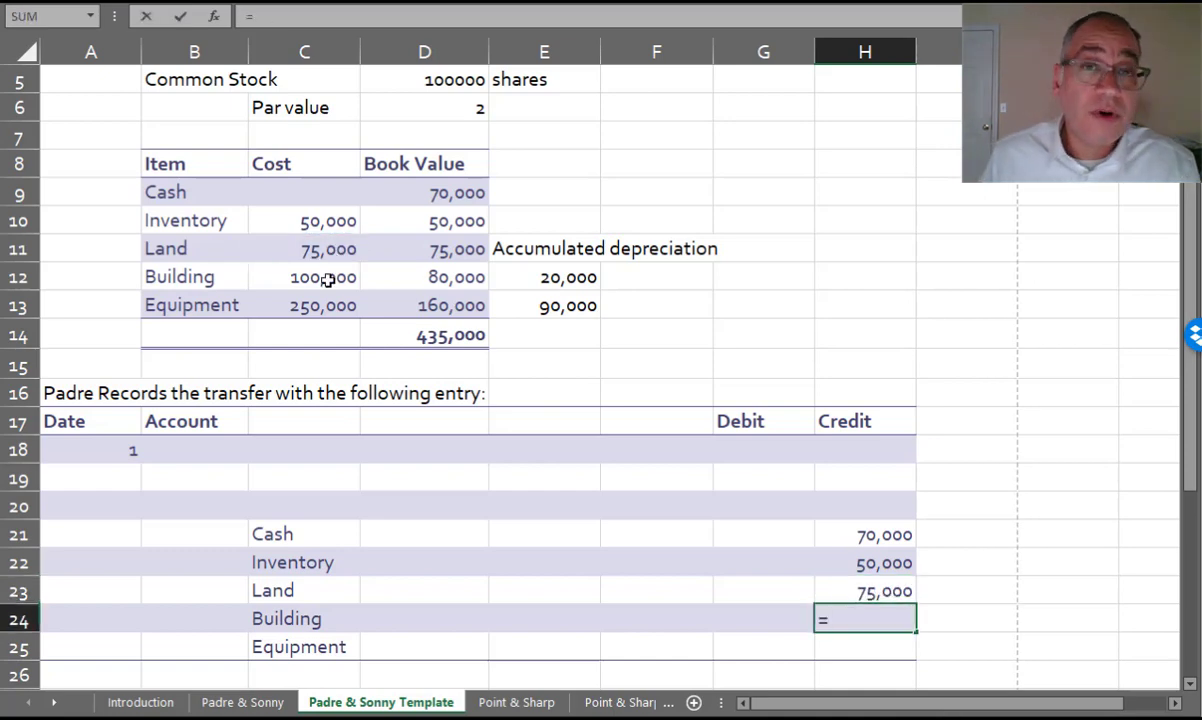
left_click(327, 281)
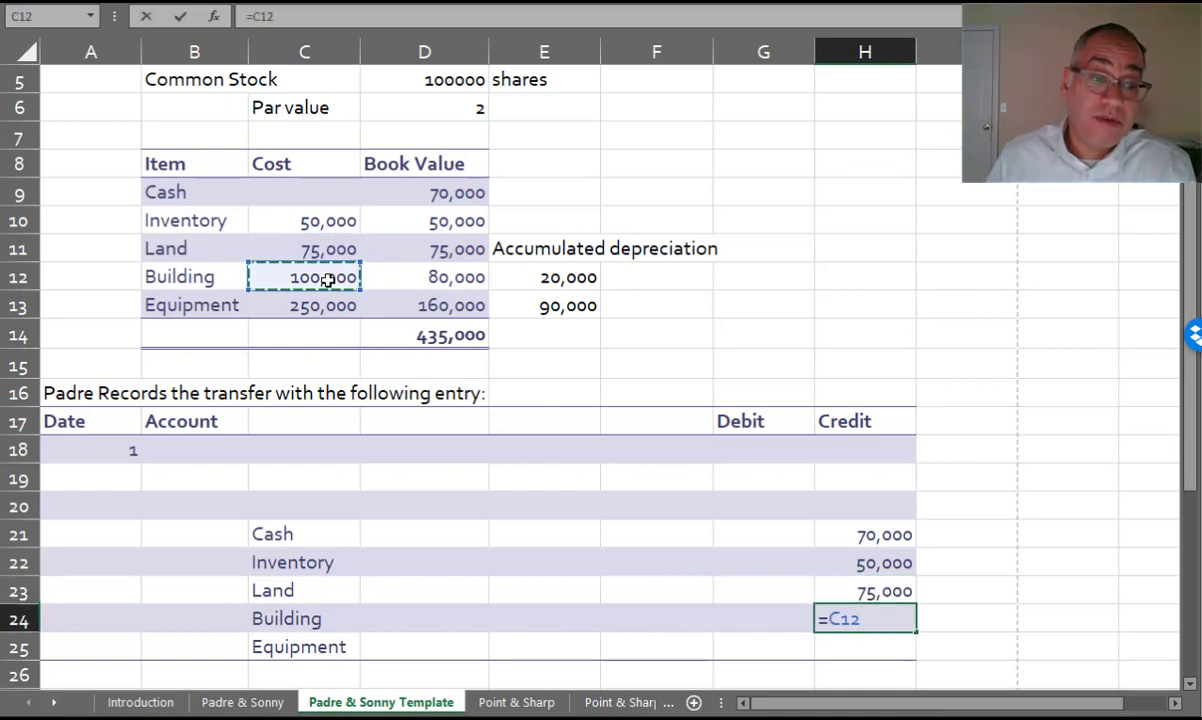
key("Return")
type("=")
left_click(312, 307)
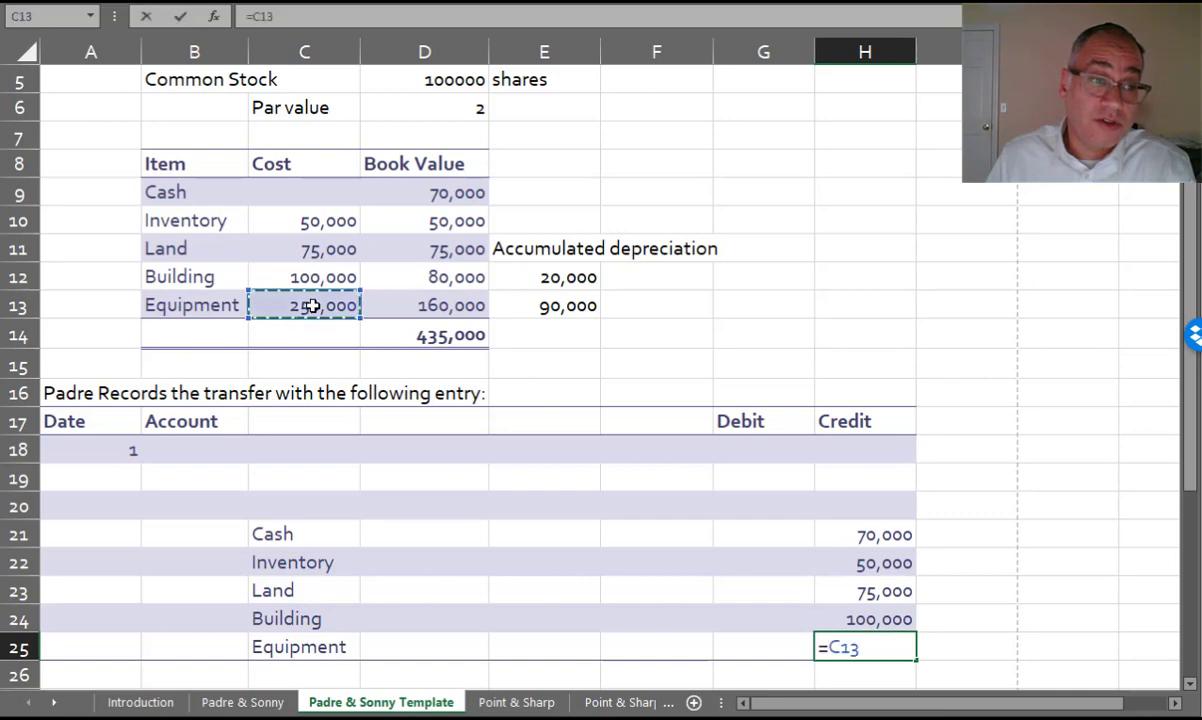
key("Return")
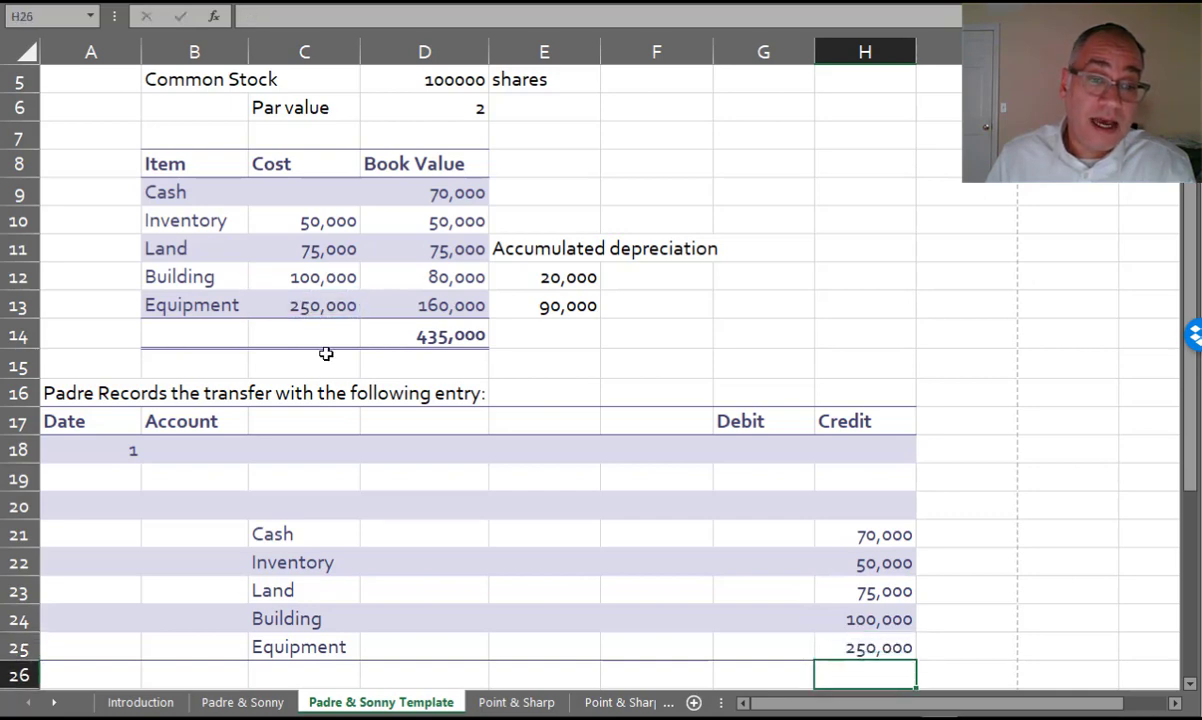
Enter the debited account "Accumulated depreciation - building" in B19 of the journal entry.
left_click(191, 482)
type("Accumulate")
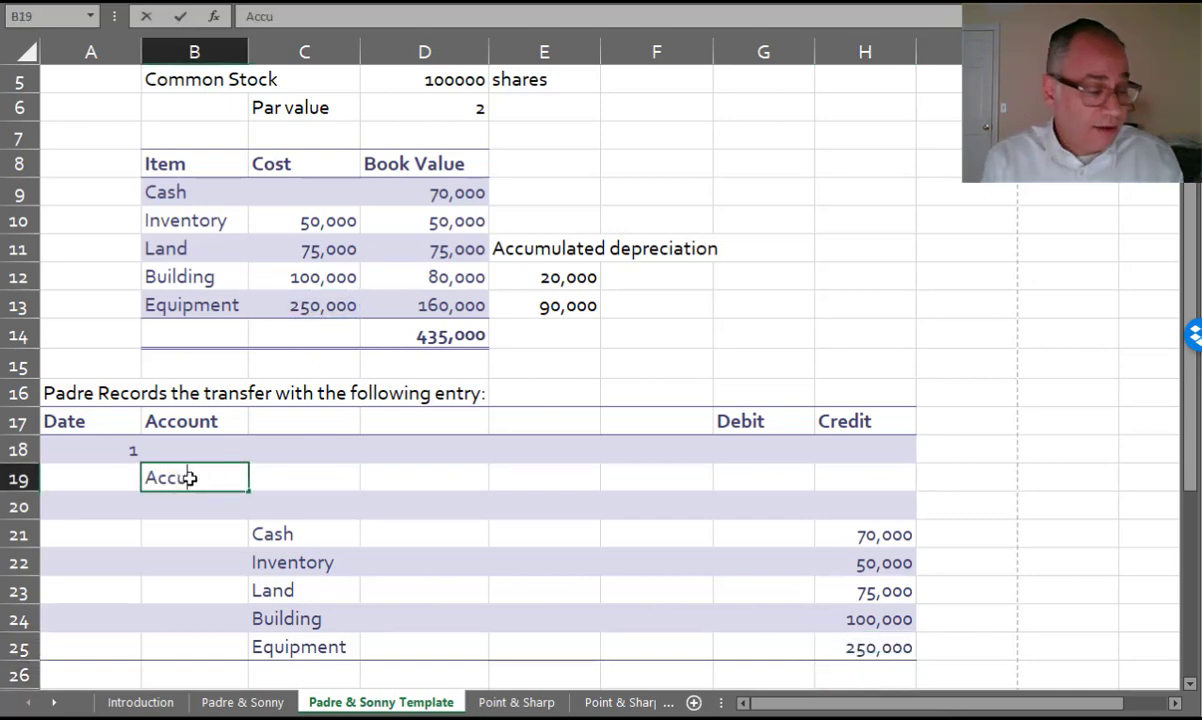
key("BackSpace")
key("BackSpace")
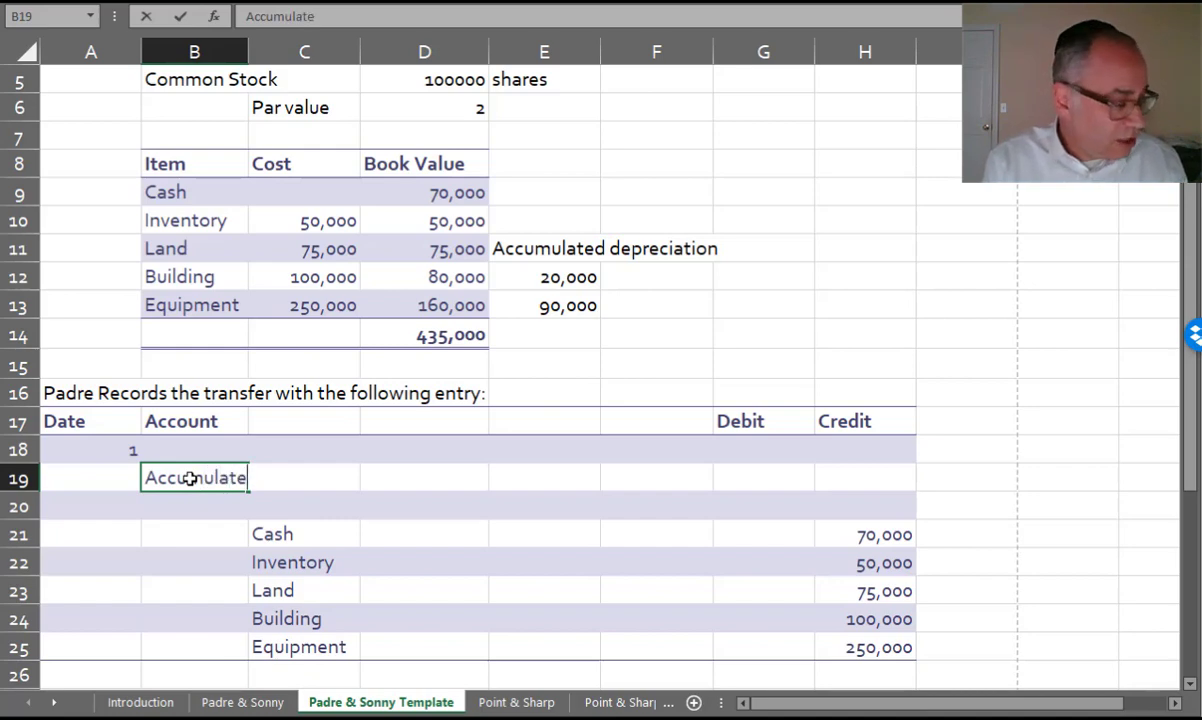
type("ted depreciation - e")
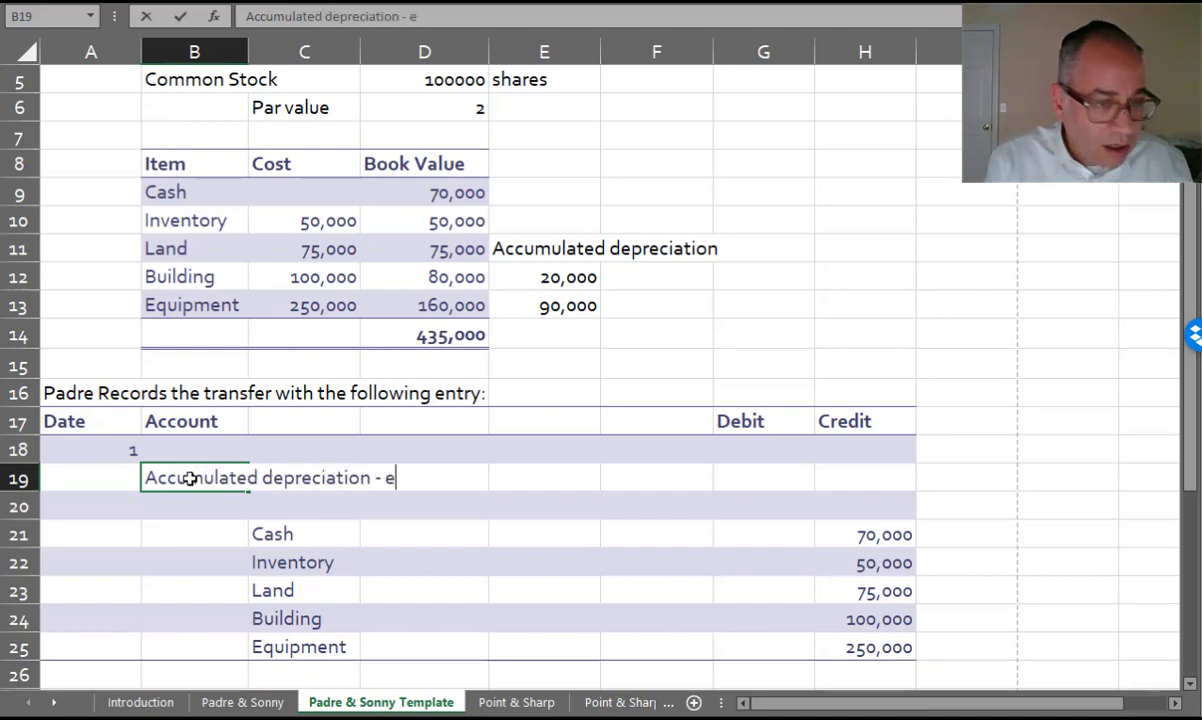
key("BackSpace")
type("building")
Link the building depreciation debit in G19 to the accumulated depreciation amount in E12.
key("Tab")
key("Tab")
key("Tab")
key("Tab")
key("Tab")
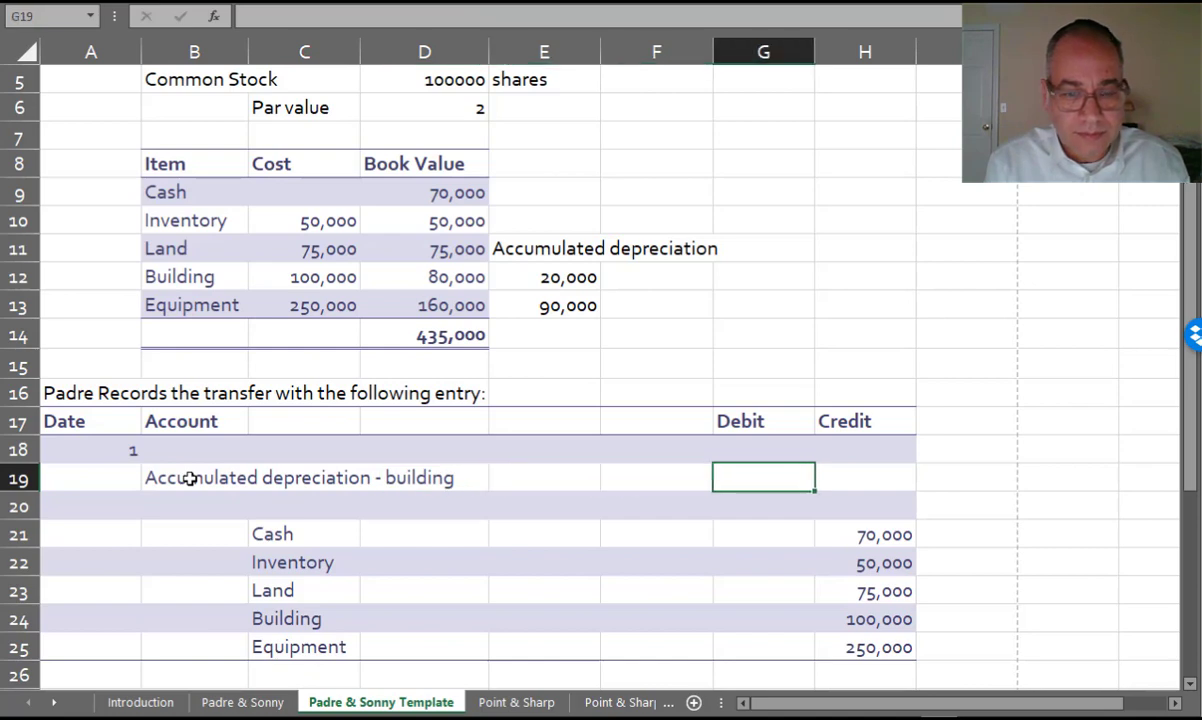
type("=")
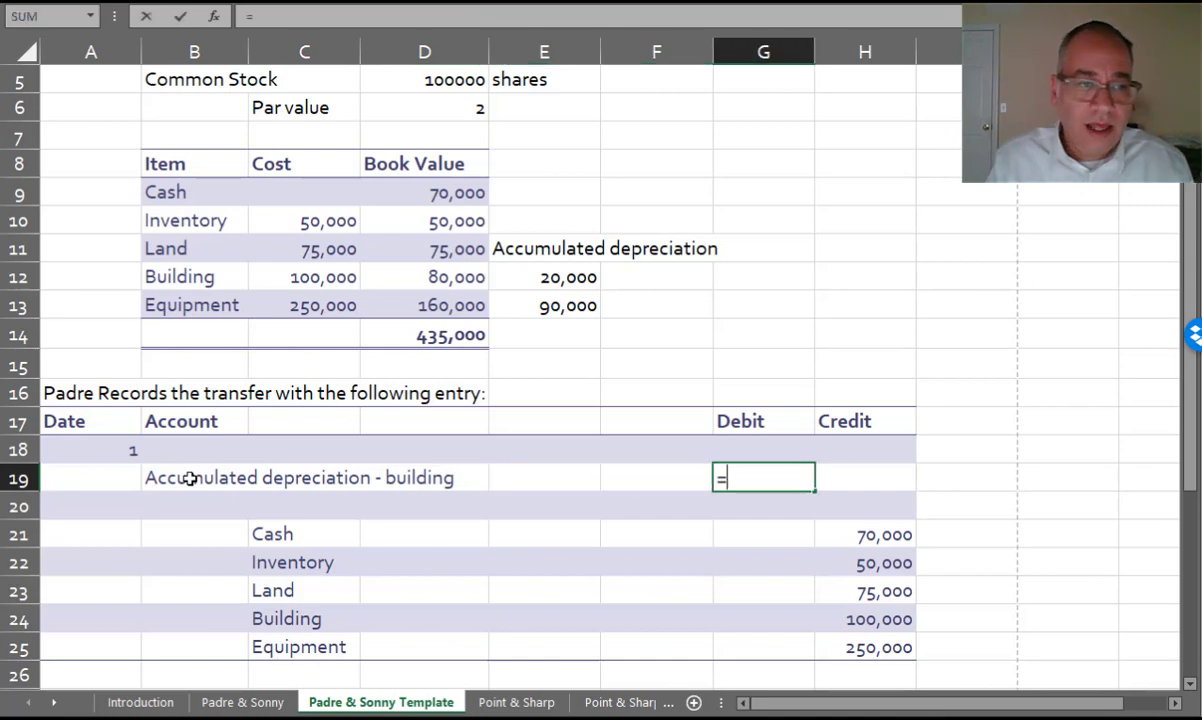
left_click(523, 277)
key("Return")
Add the debit line "Accumulated depreciation - equipment" in B20, linking its amount in G20 to the equipment's accumulated depreciation in E13.
type("Accumula")
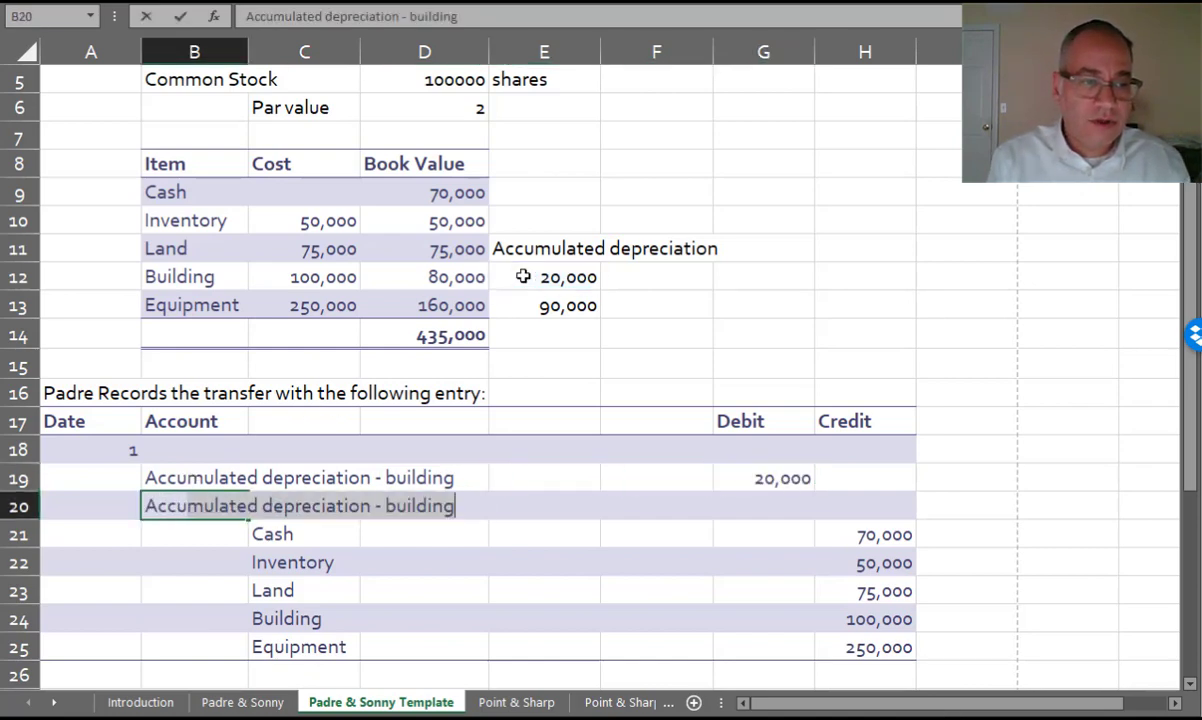
type("ted depreciation - equipment")
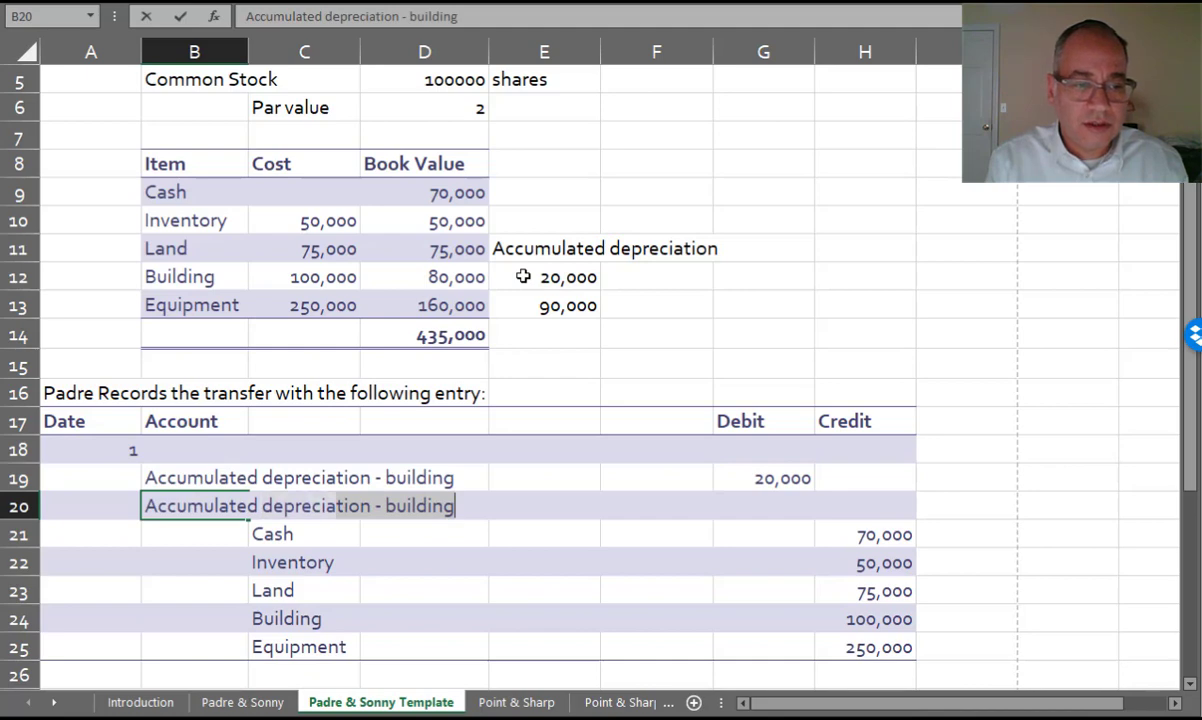
key("Tab")
key("Tab")
key("Tab")
key("Tab")
key("Tab")
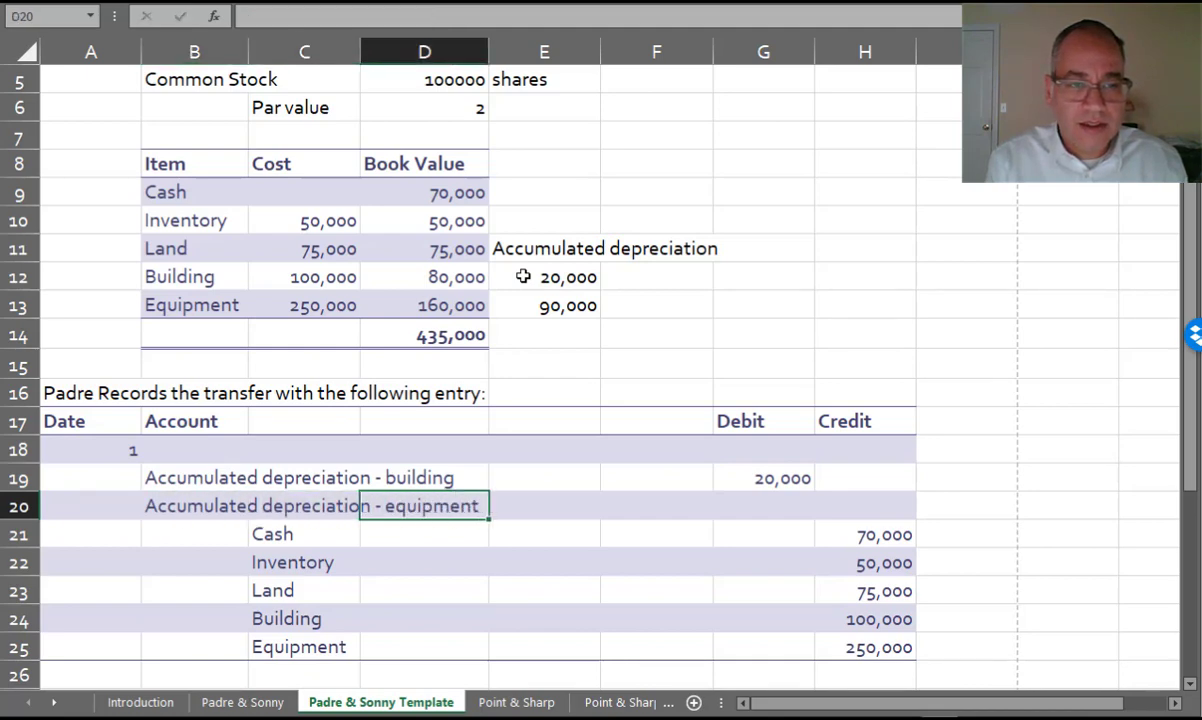
type("=")
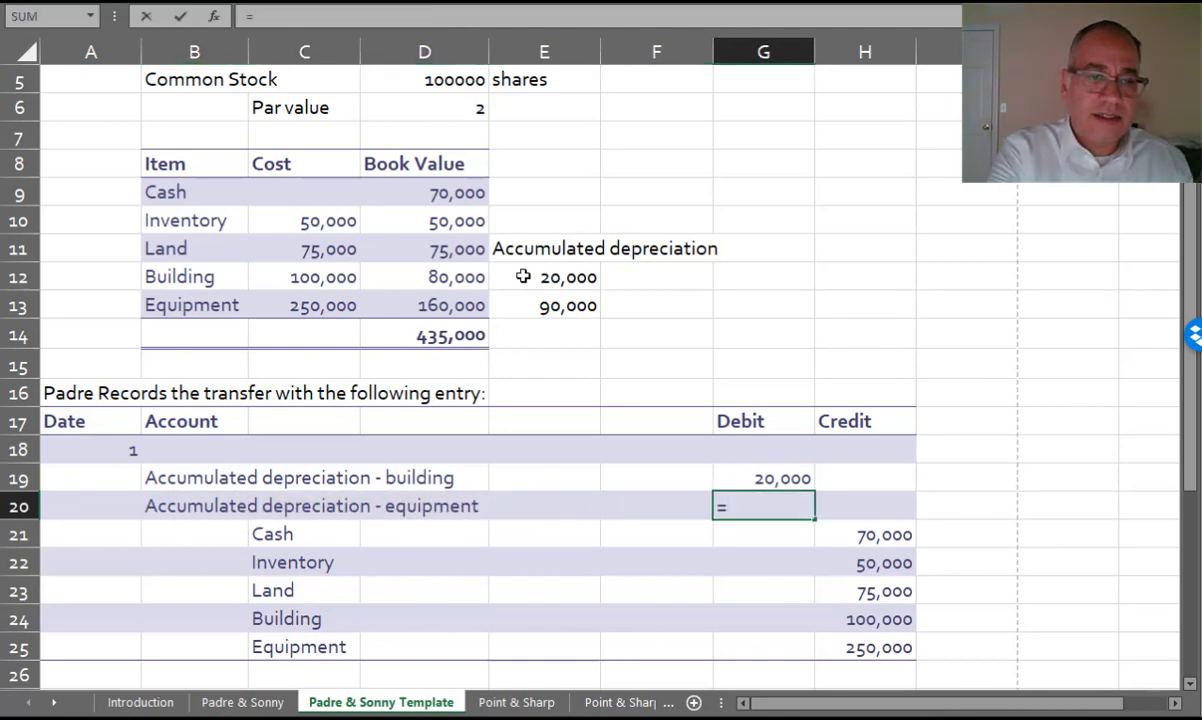
left_click(545, 305)
key("Return")
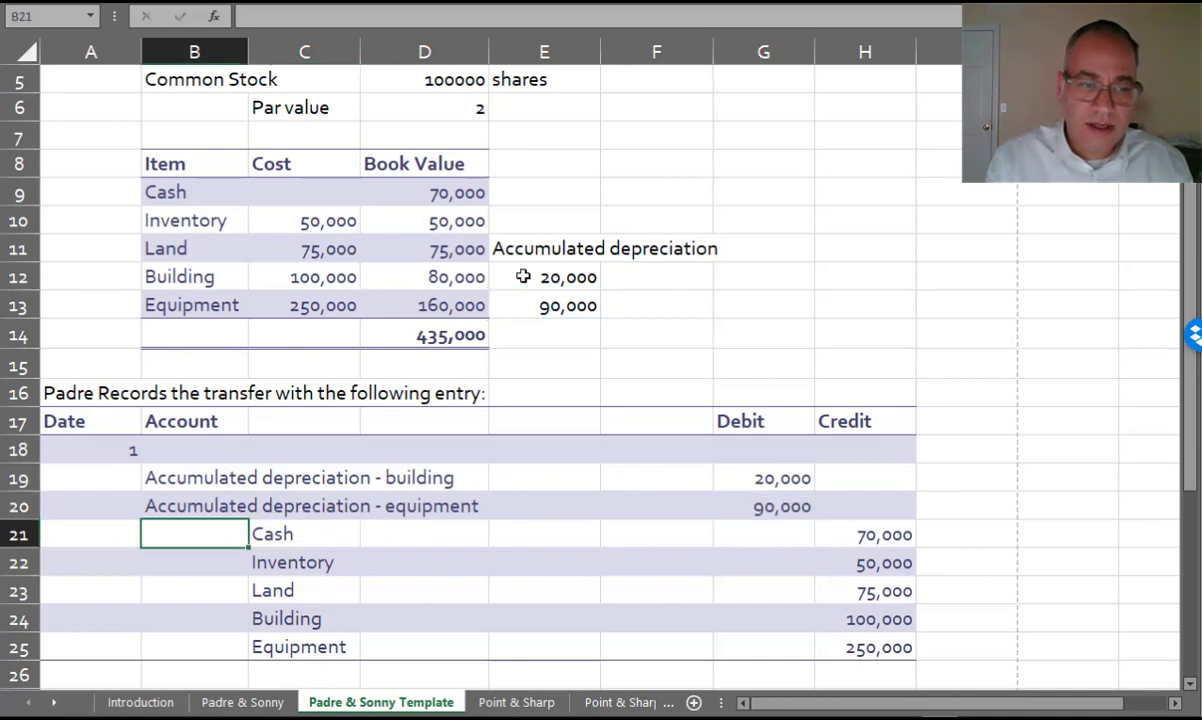
Enter the debited account "Investment in Sonny Company common stock" in B18 of Padre's entry.
key("Up")
key("Up")
key("Up")
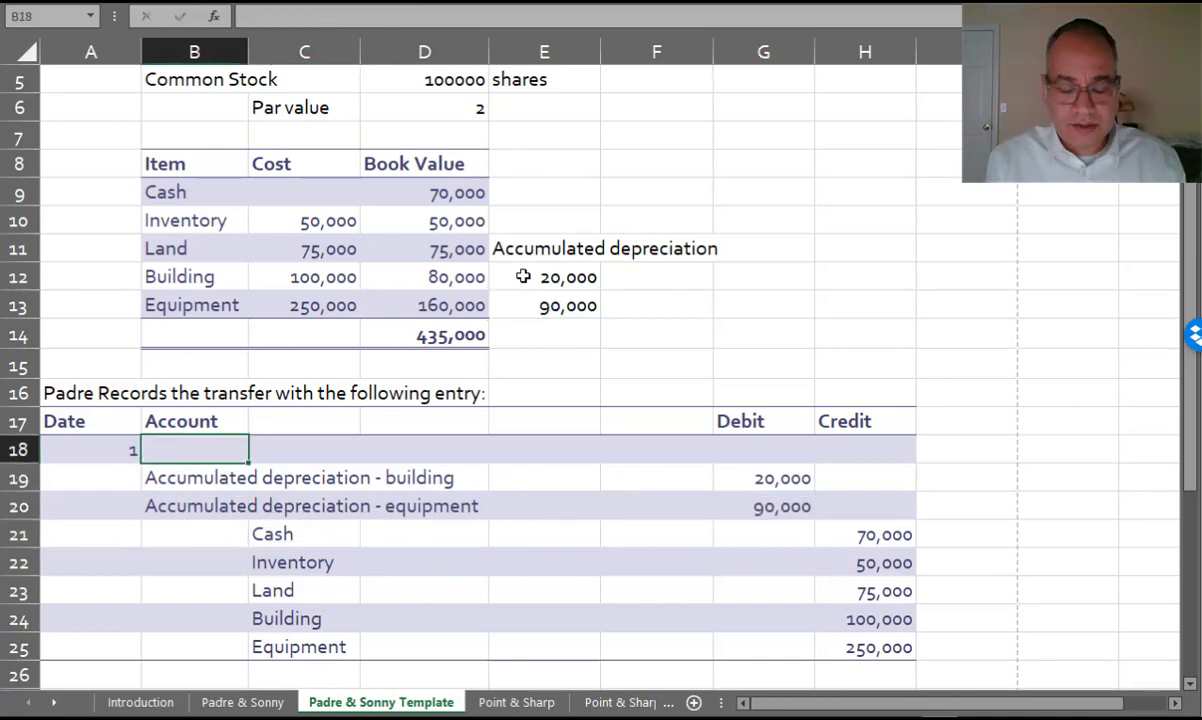
type("Investment")
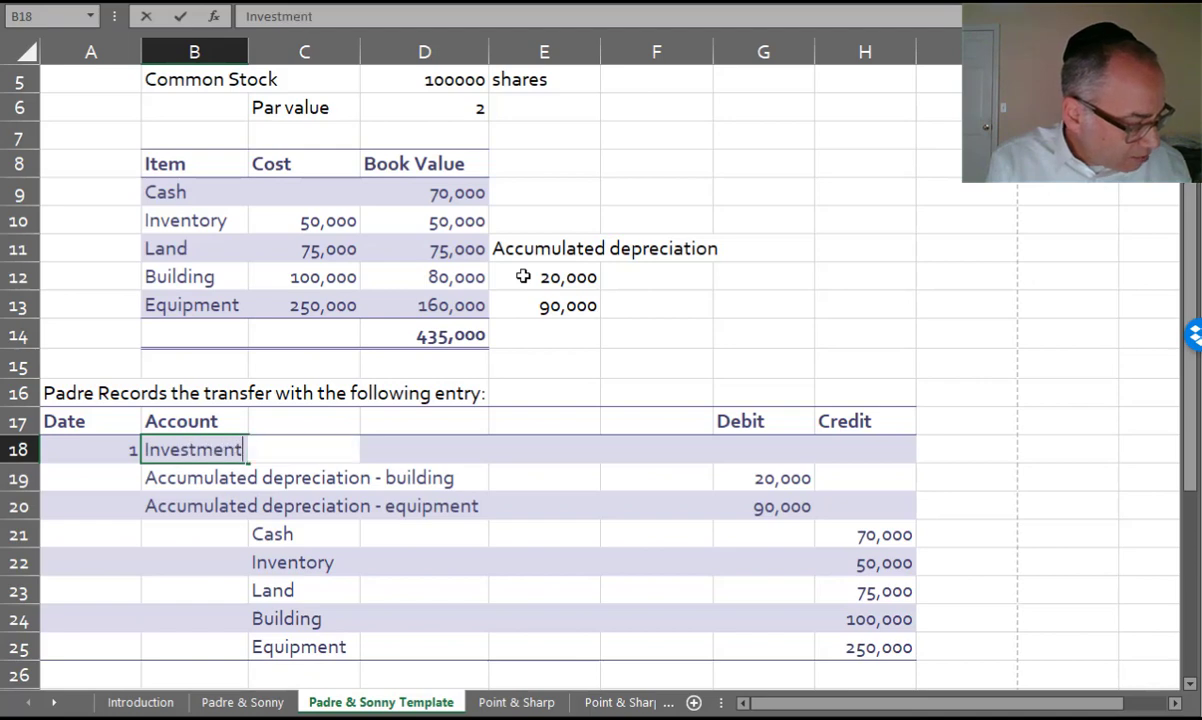
type(" in Sonny Co")
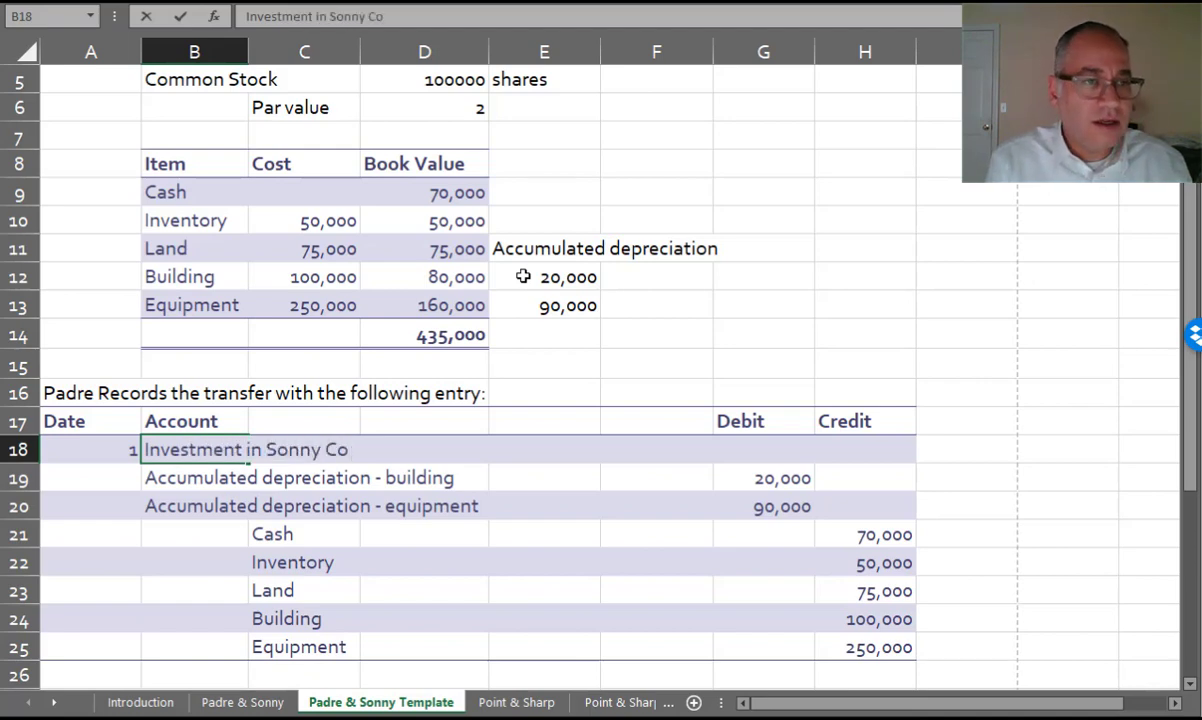
type("mpna")
key("BackSpace")
key("BackSpace")
type("any")
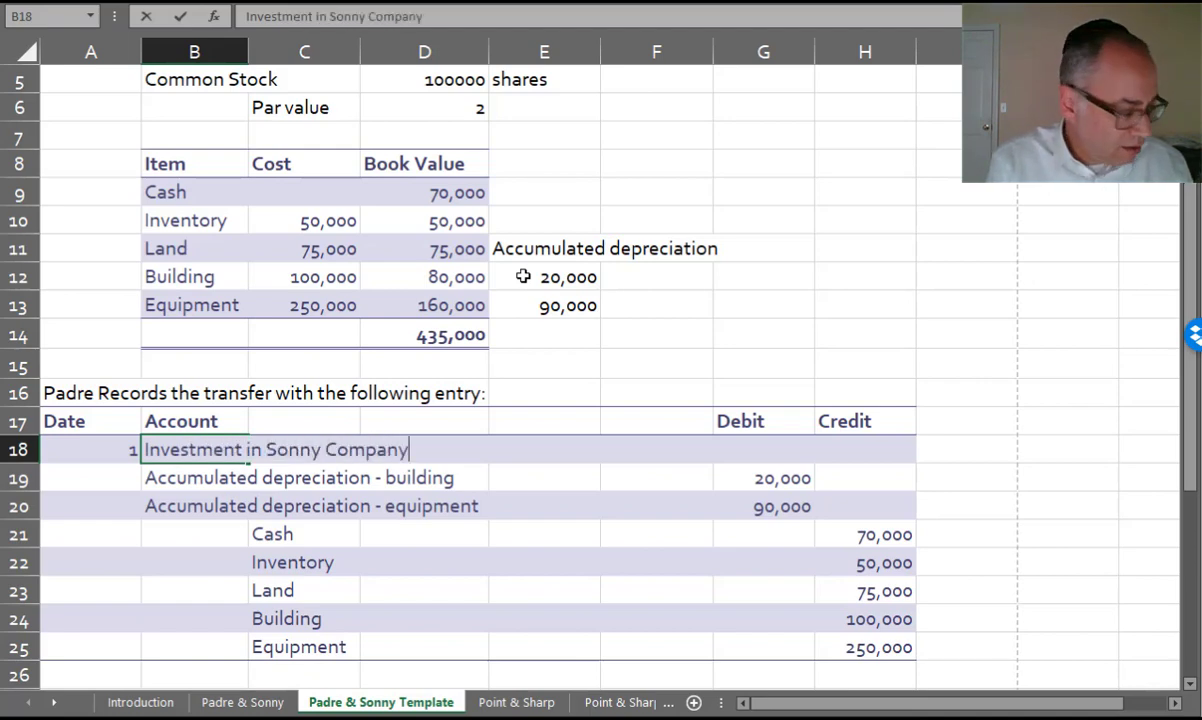
type(" common stock")
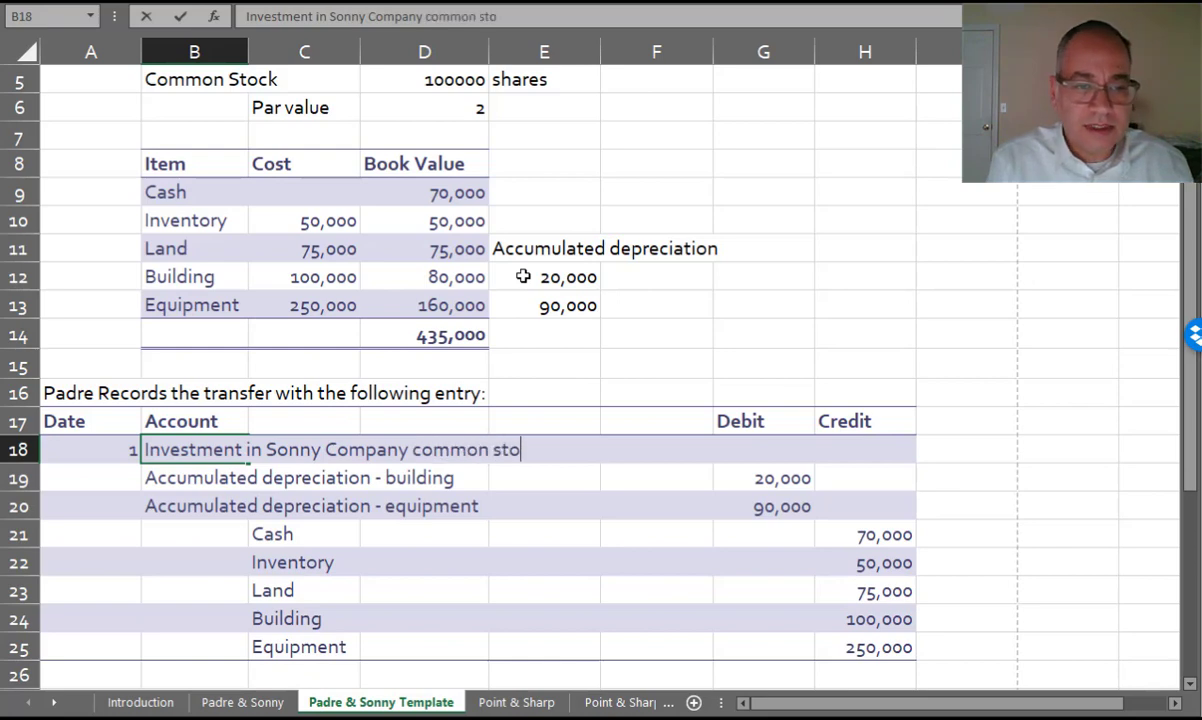
Calculate the investment debit in G18 as the sum of credits H21:H25 minus the depreciation debits G19 and G20.
key("Right")
key("Right")
key("Right")
key("Right")
key("Right")
type("=sum(")
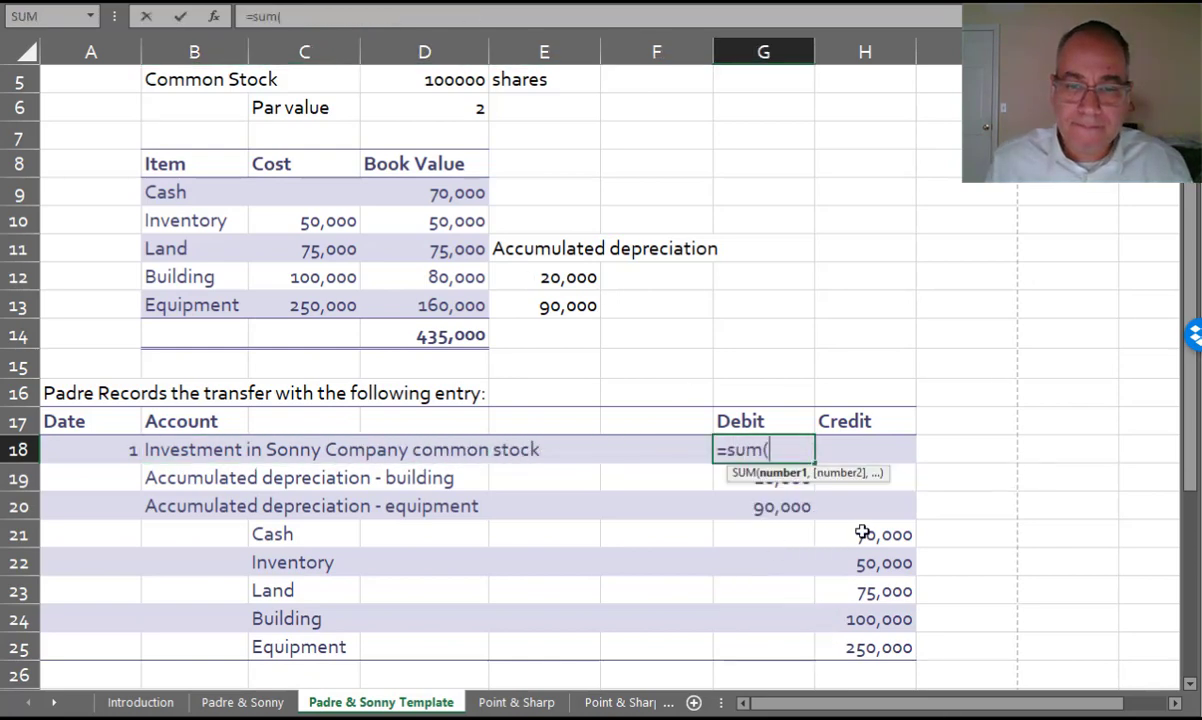
left_click_drag(838, 533, 860, 650)
type(")-")
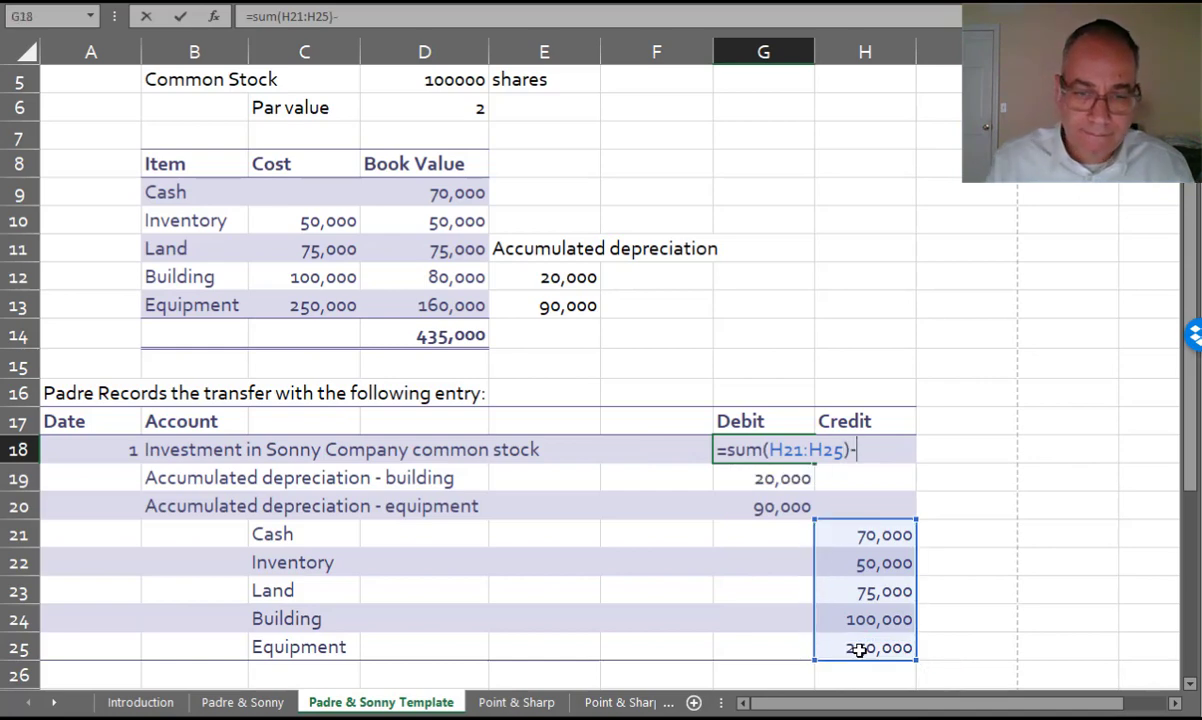
left_click(765, 478)
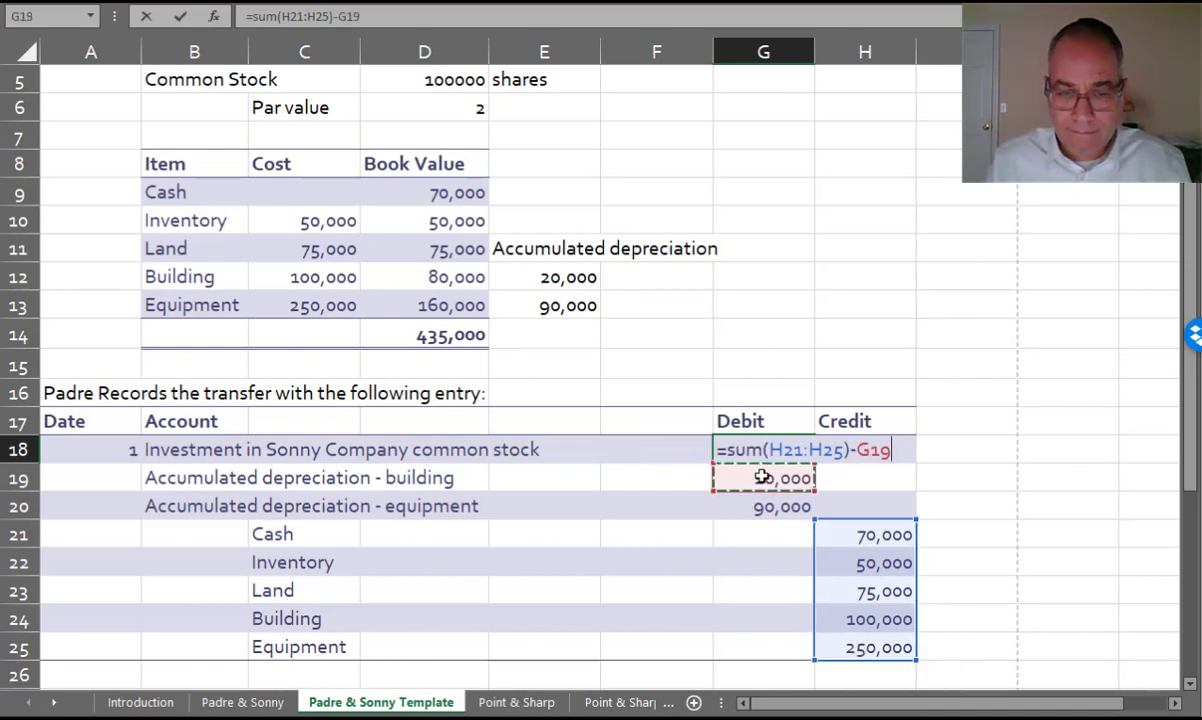
type("-")
left_click(740, 506)
key("Return")
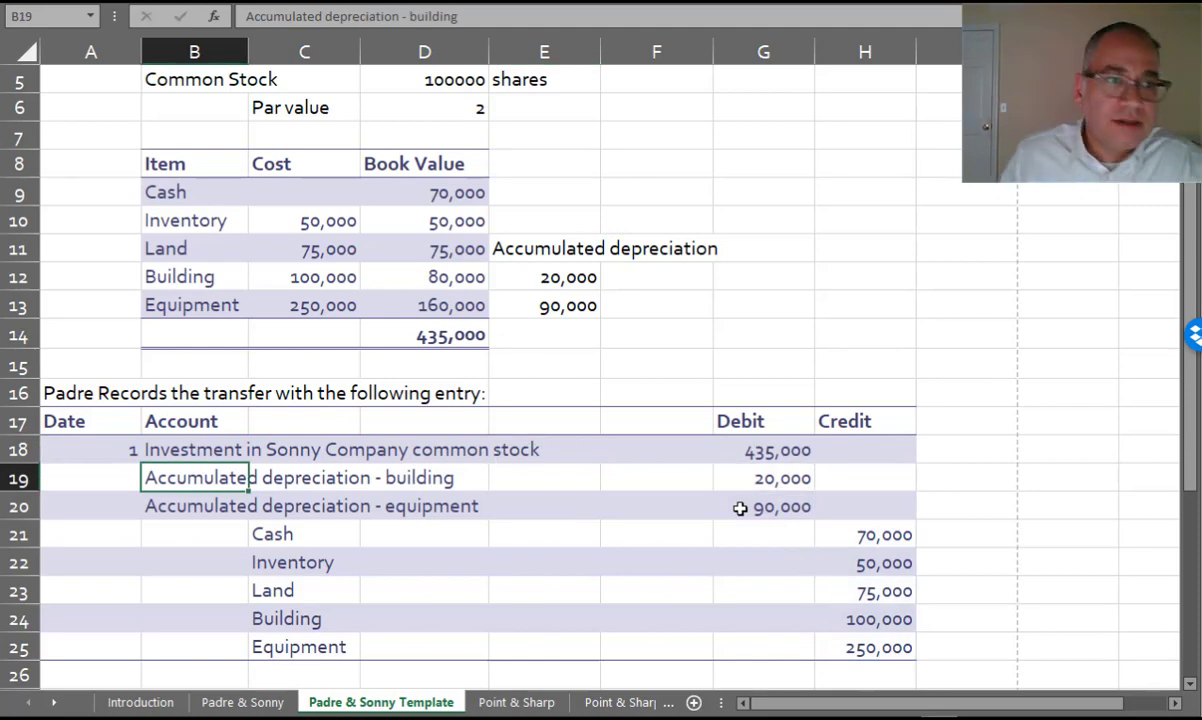
Enter the debited accounts Cash, Inventory and Land in B29:B31 of Sonny's journal entry.
scroll(907, 422, "down", 1)
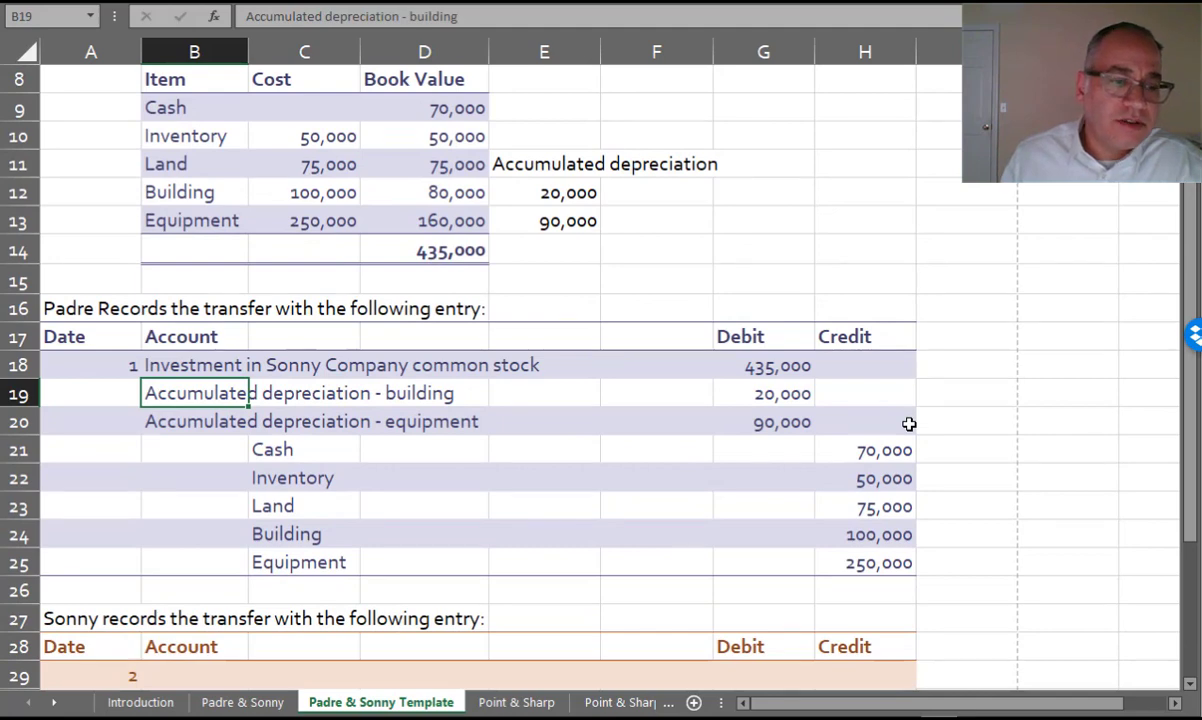
scroll(908, 424, "down", 4)
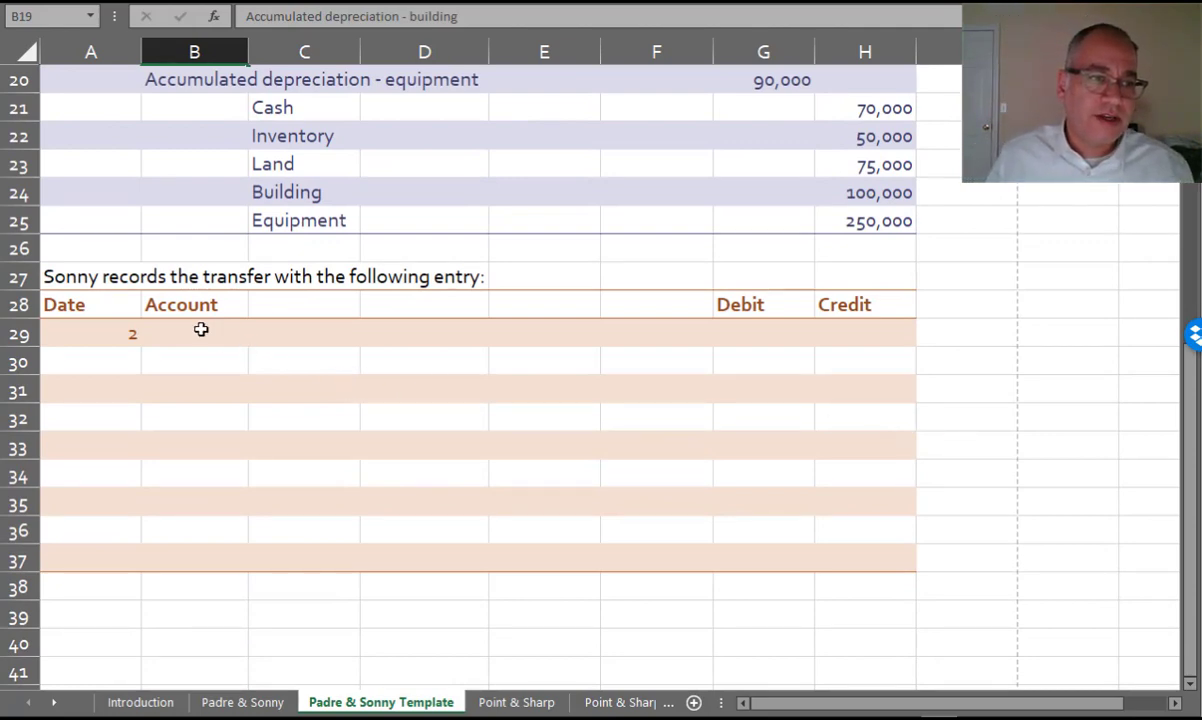
left_click(151, 336)
type("Cash")
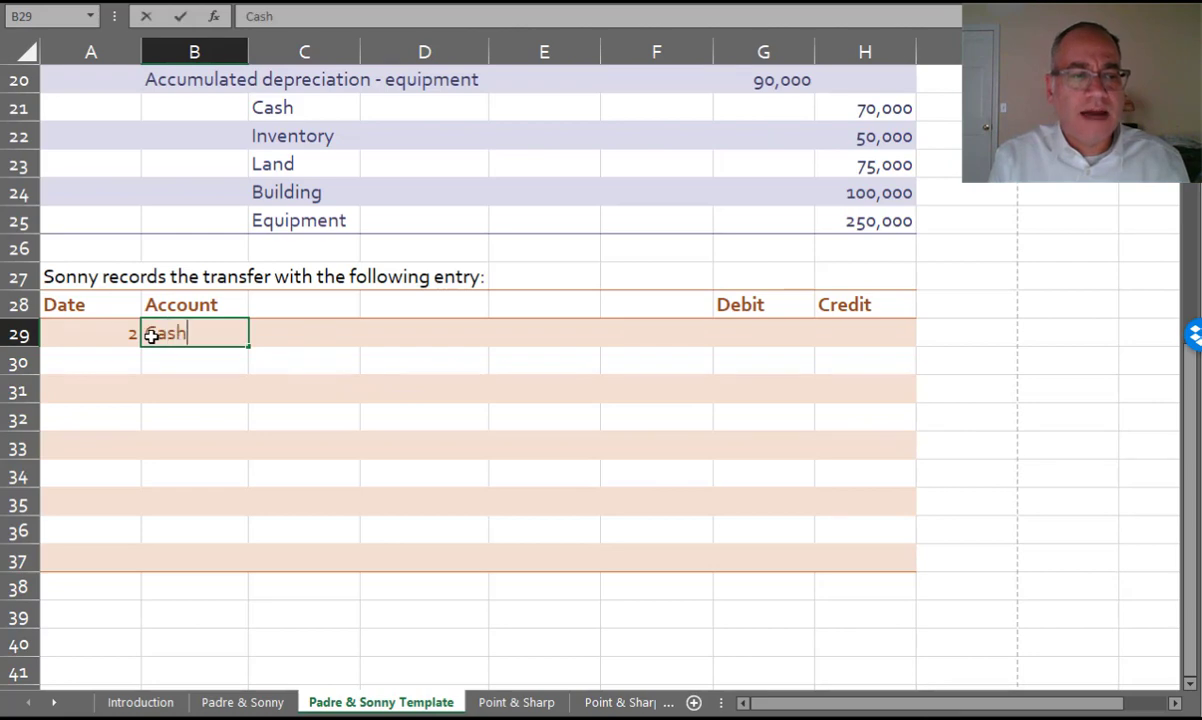
key("Return")
type("Inventory")
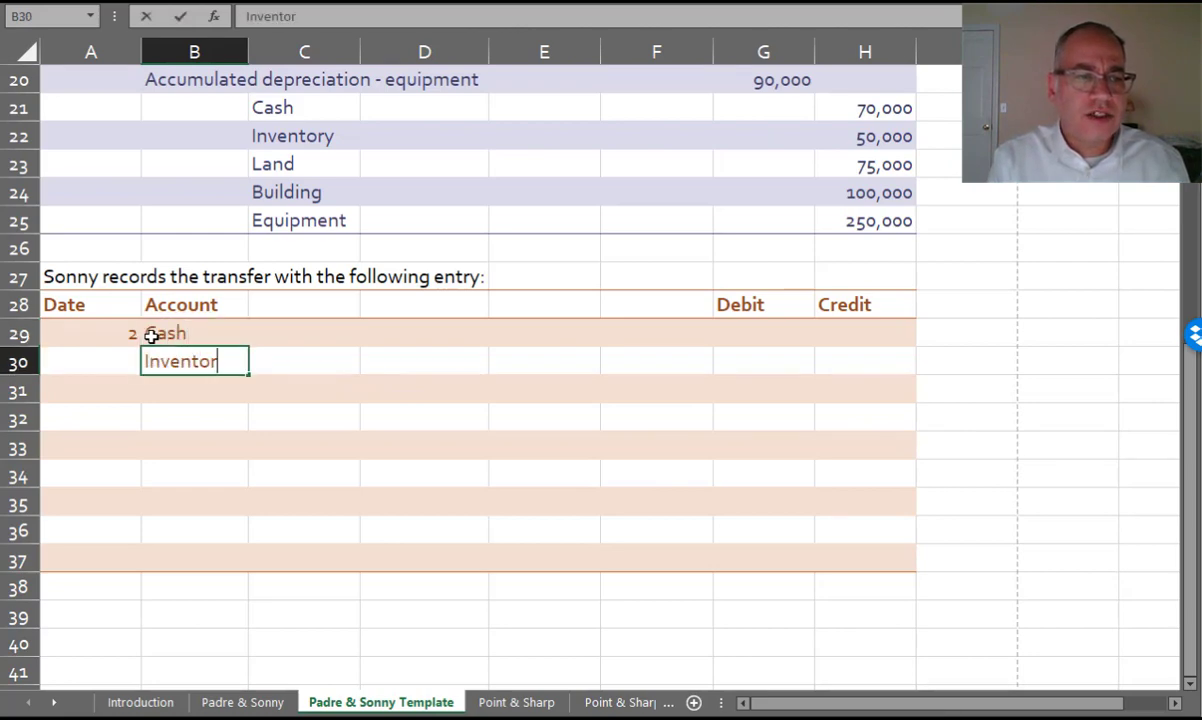
key("Return")
type("Land")
key("Return")
Enter the debited account "Building" in B32 of Sonny's entry, with a capital B.
type("building")
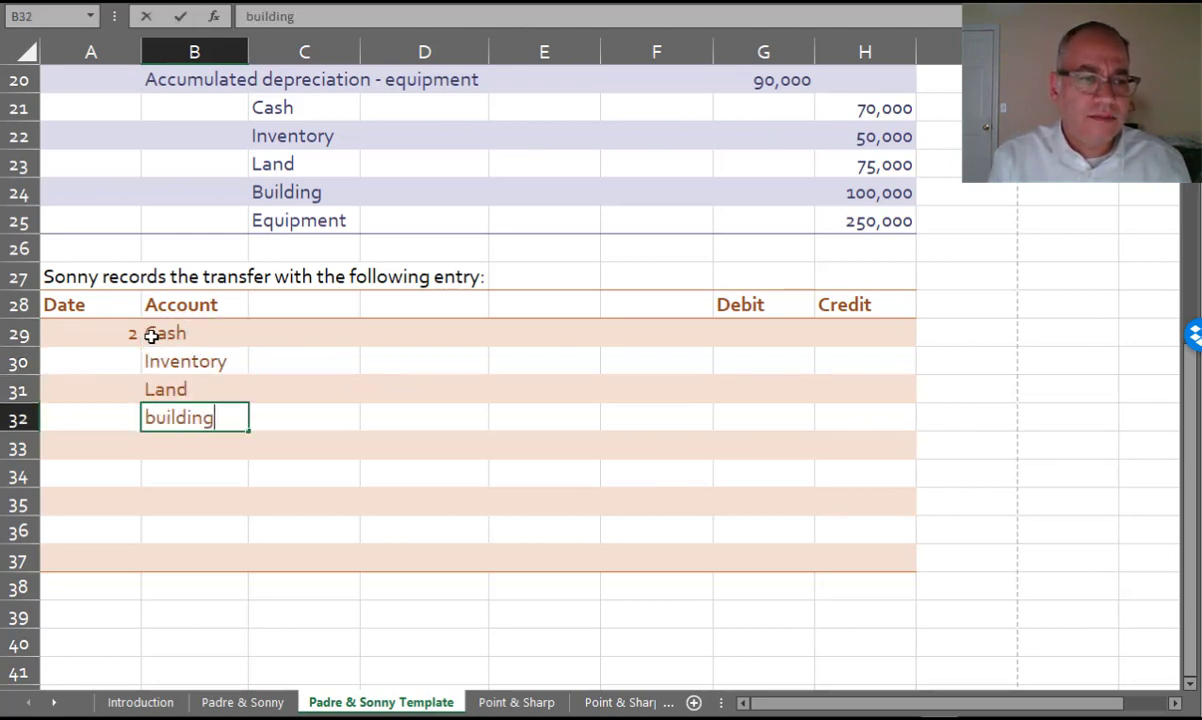
key("BackSpace")
key("BackSpace")
key("BackSpace")
key("BackSpace")
key("BackSpace")
key("BackSpace")
key("BackSpace")
type("Building")
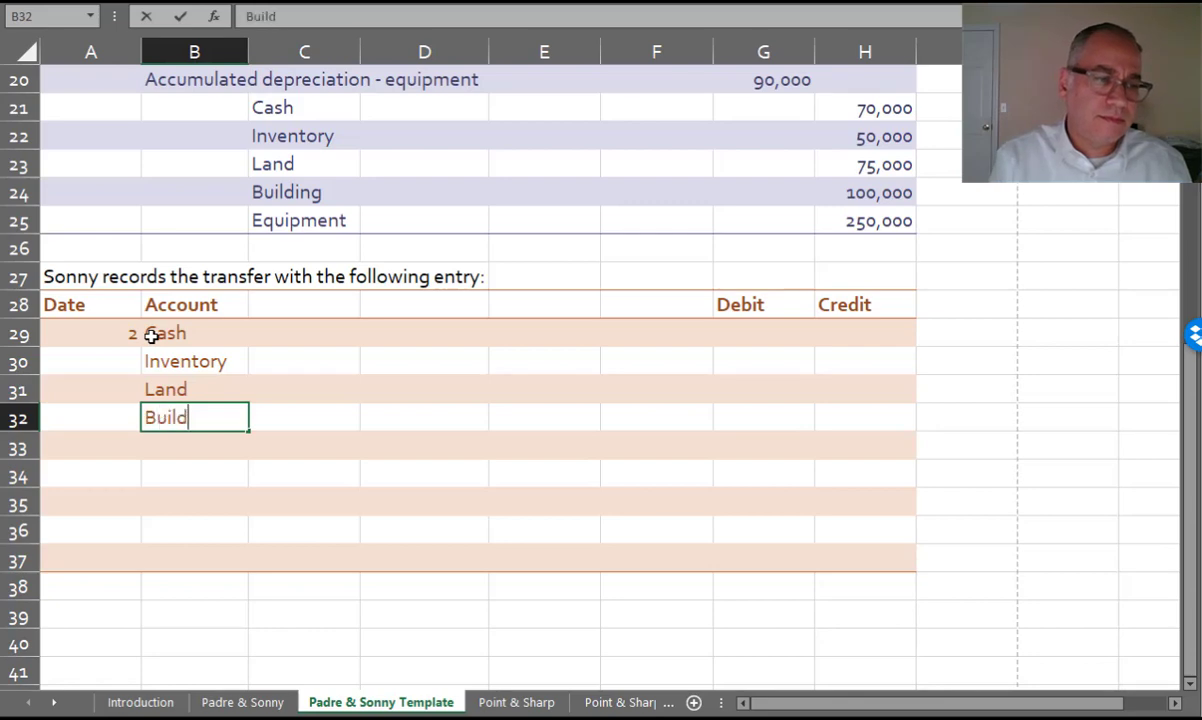
key("Return")
Enter the debited account "Equipment" in B33 of Sonny's entry.
type("Equp")
key("BackSpace")
type("ipmen")
key("BackSpace")
key("BackSpace")
key("BackSpace")
key("BackSpace")
key("BackSpace")
type("p")
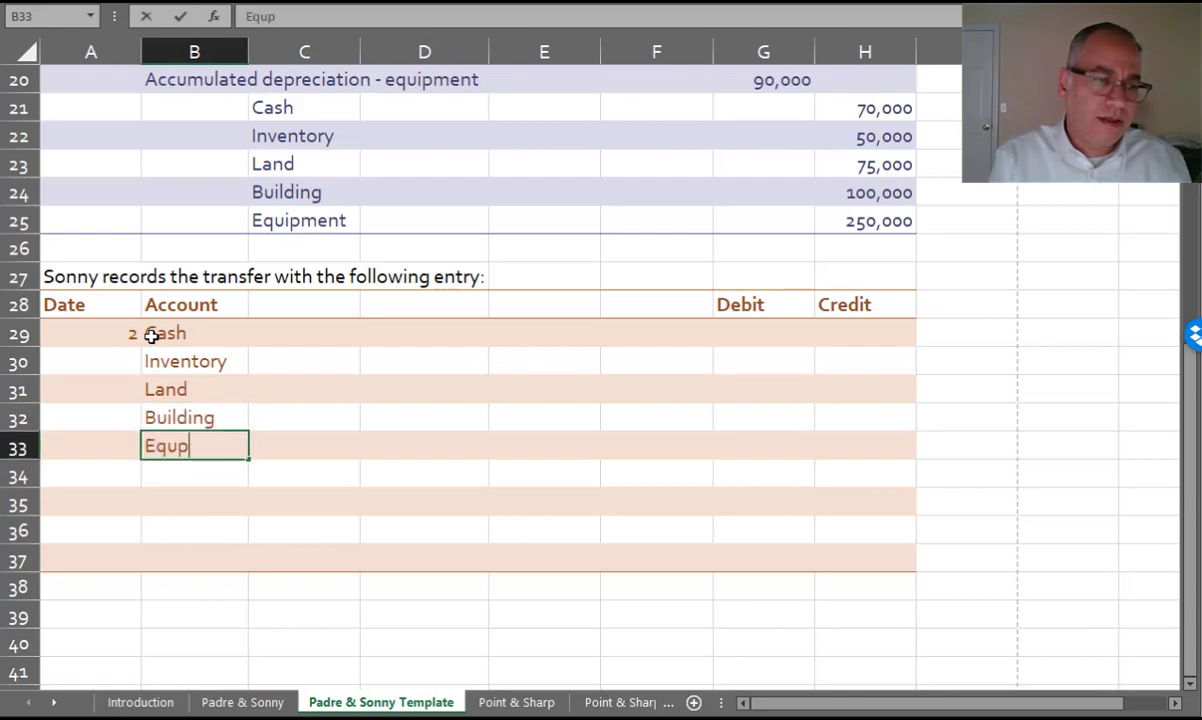
key("BackSpace")
type("ip e")
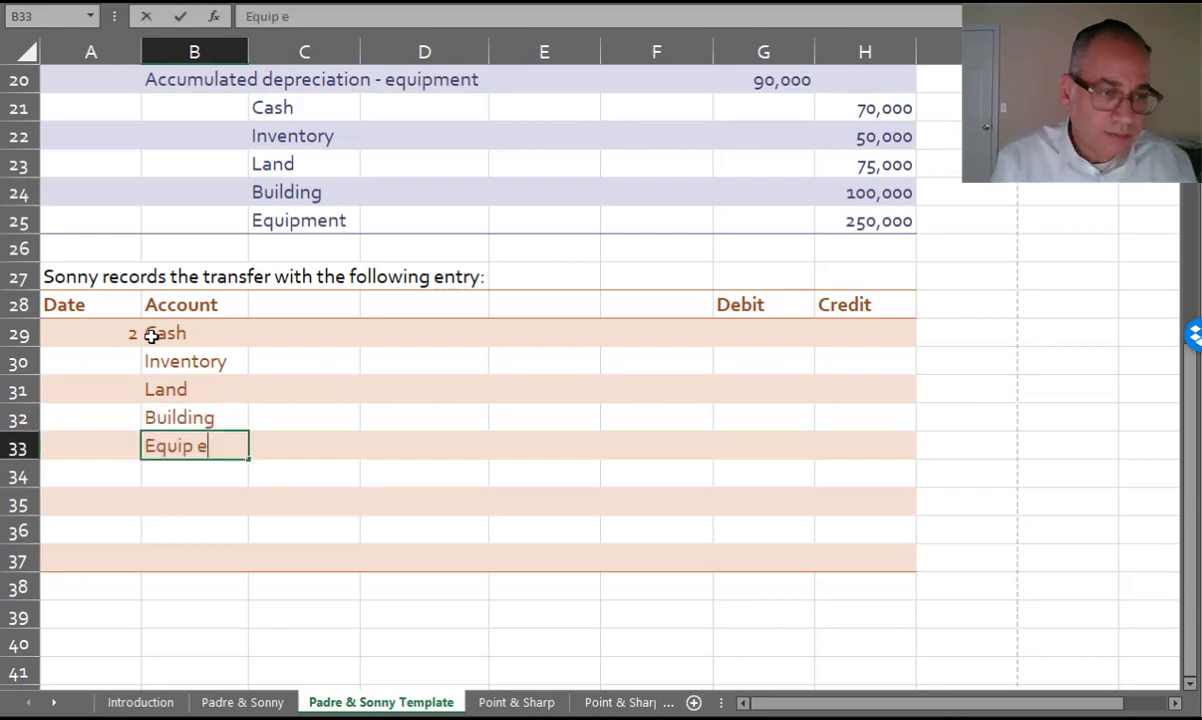
key("BackSpace")
key("BackSpace")
type("ment")
key("Return")
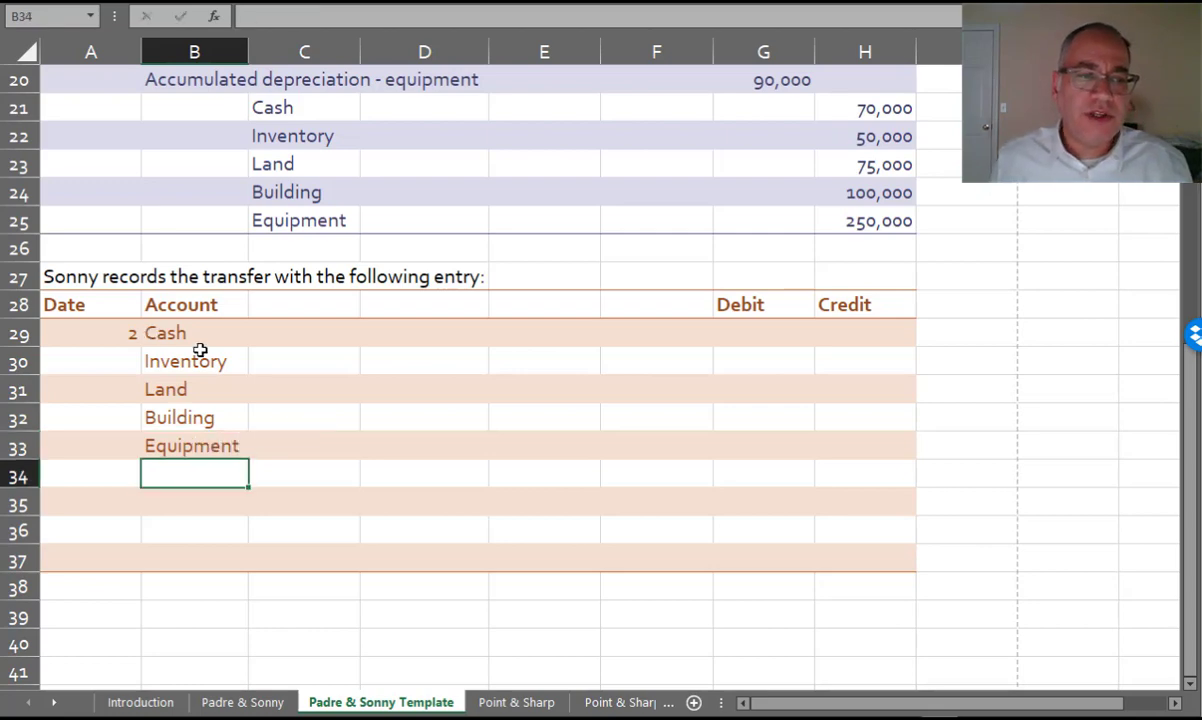
Link Sonny's Cash and Inventory debits in G29 and G30 to Padre's credits in H21 and H22.
left_click(745, 334)
type("=")
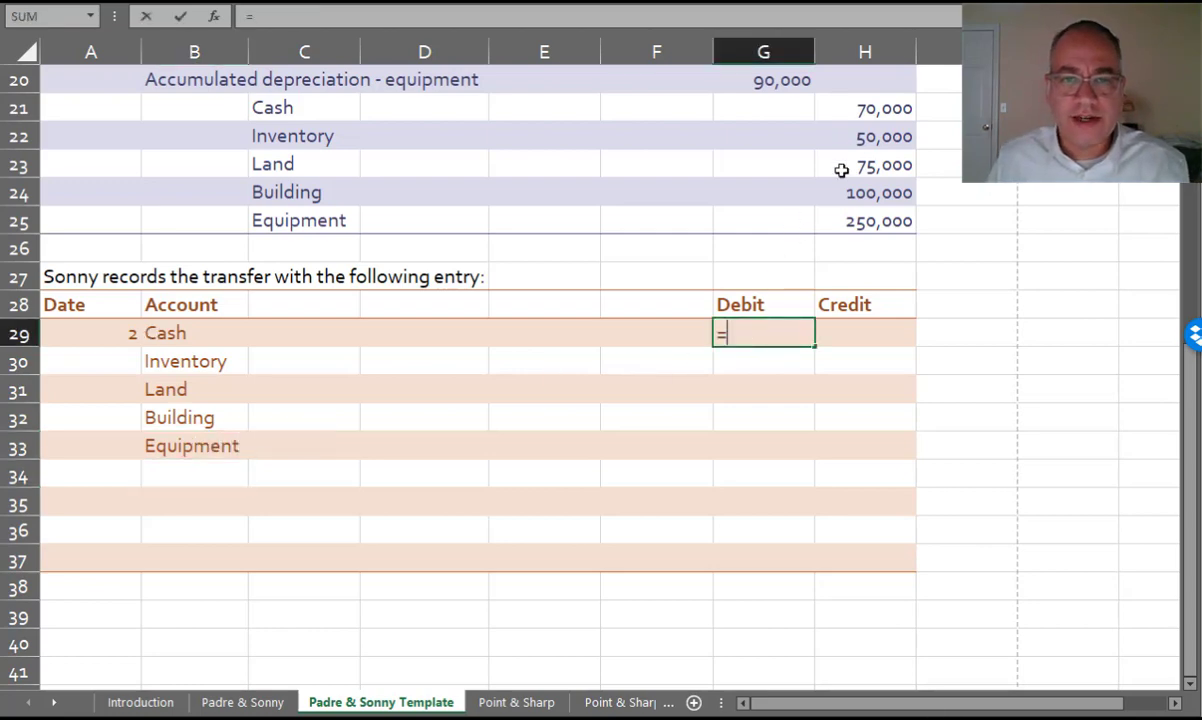
left_click(875, 112)
key("Return")
type("=")
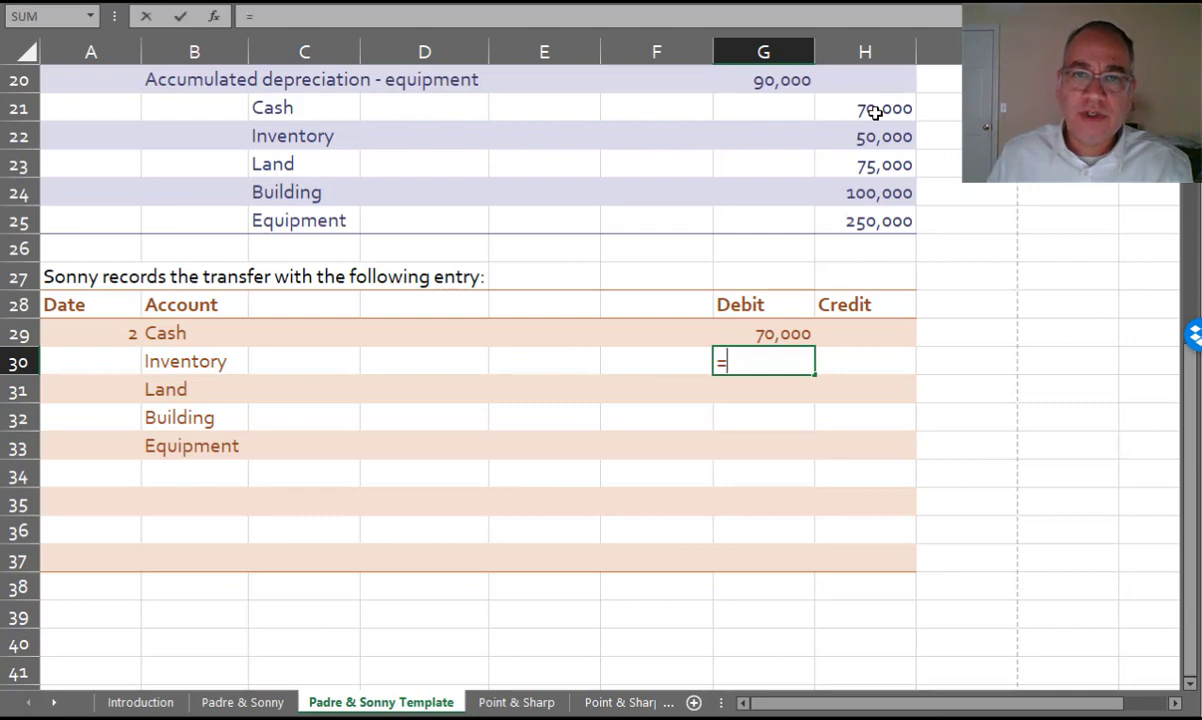
left_click(877, 112)
left_click(869, 138)
key("Return")
Link Sonny's Land, Building and Equipment debits in G31:G33 to Padre's matching credits in H23:H25.
type("=")
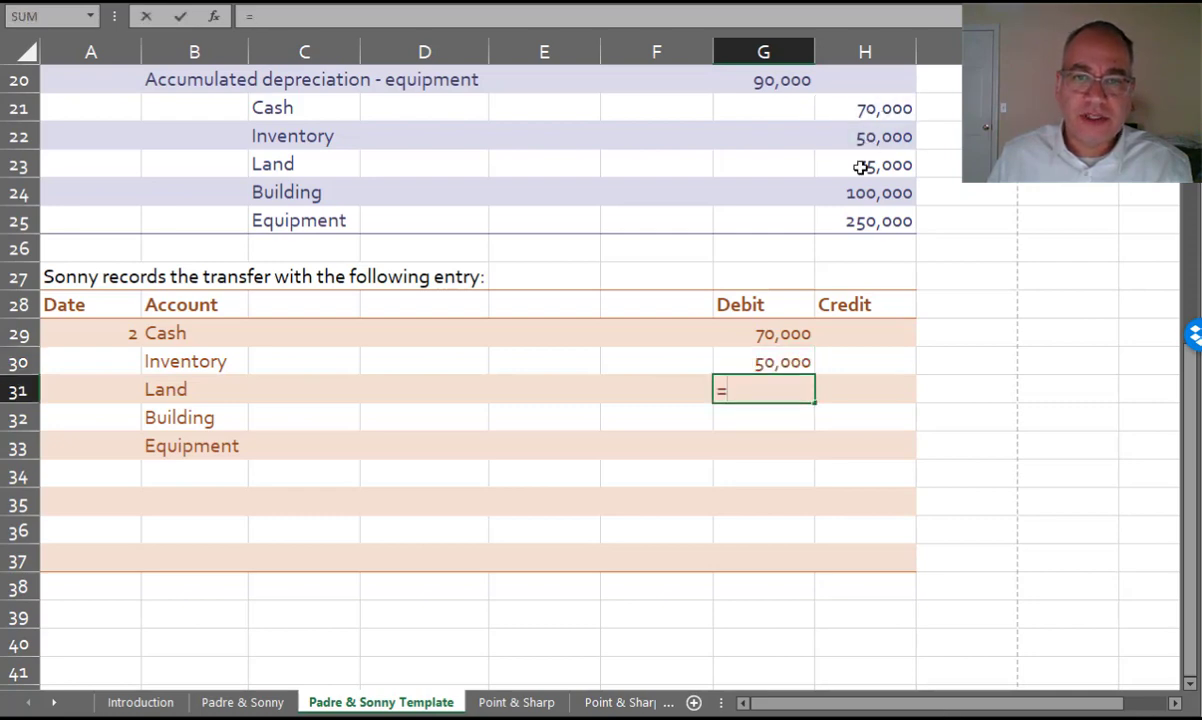
left_click(858, 166)
key("Return")
type("=")
left_click(842, 201)
key("Return")
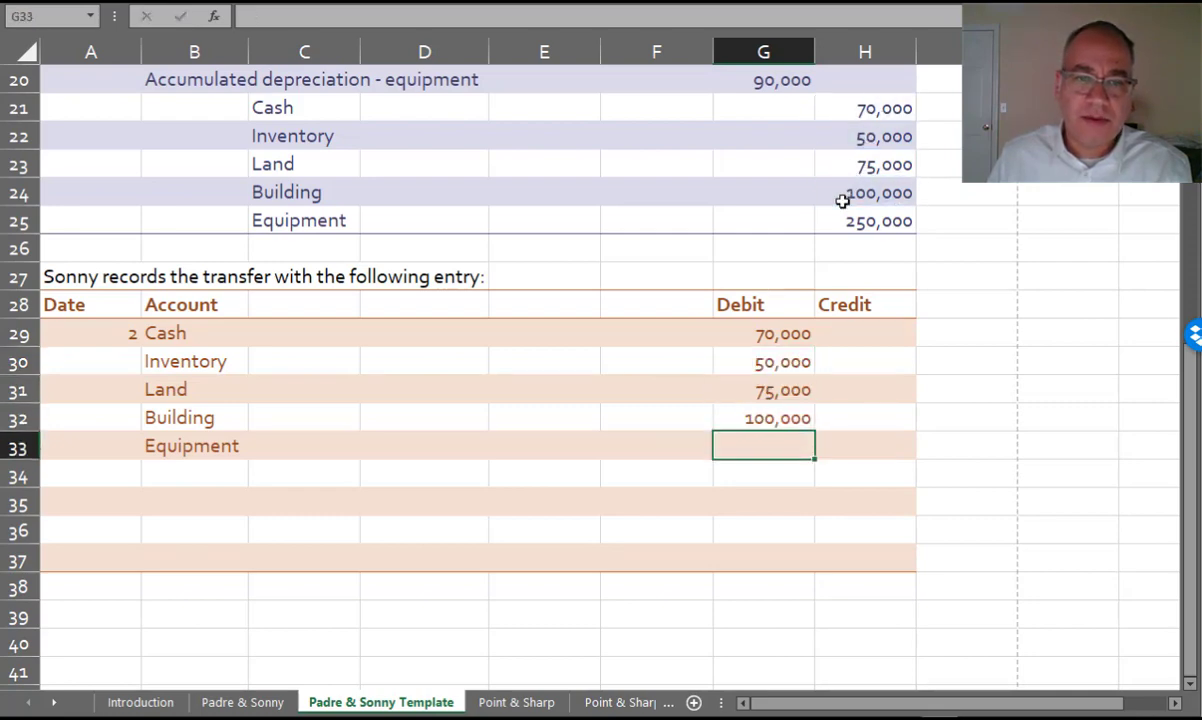
type("=")
left_click(830, 221)
key("Return")
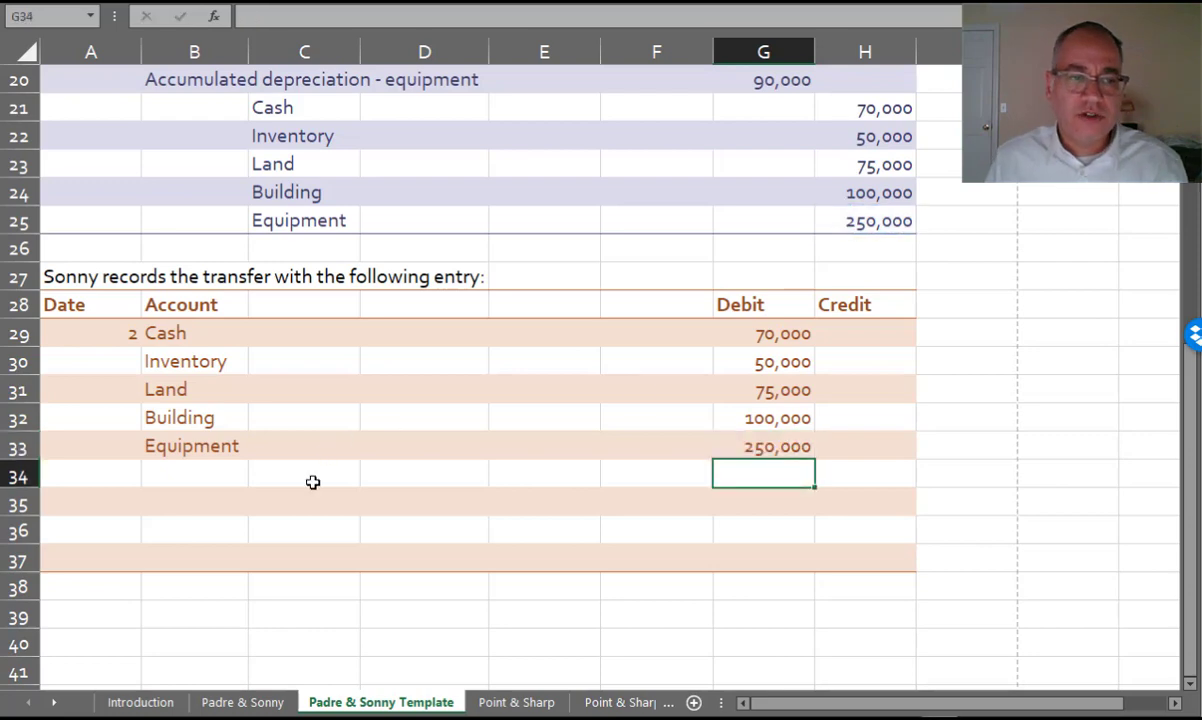
Enter the credited account "Accumulated depreciation - building" in C34 of Sonny's entry.
left_click(310, 482)
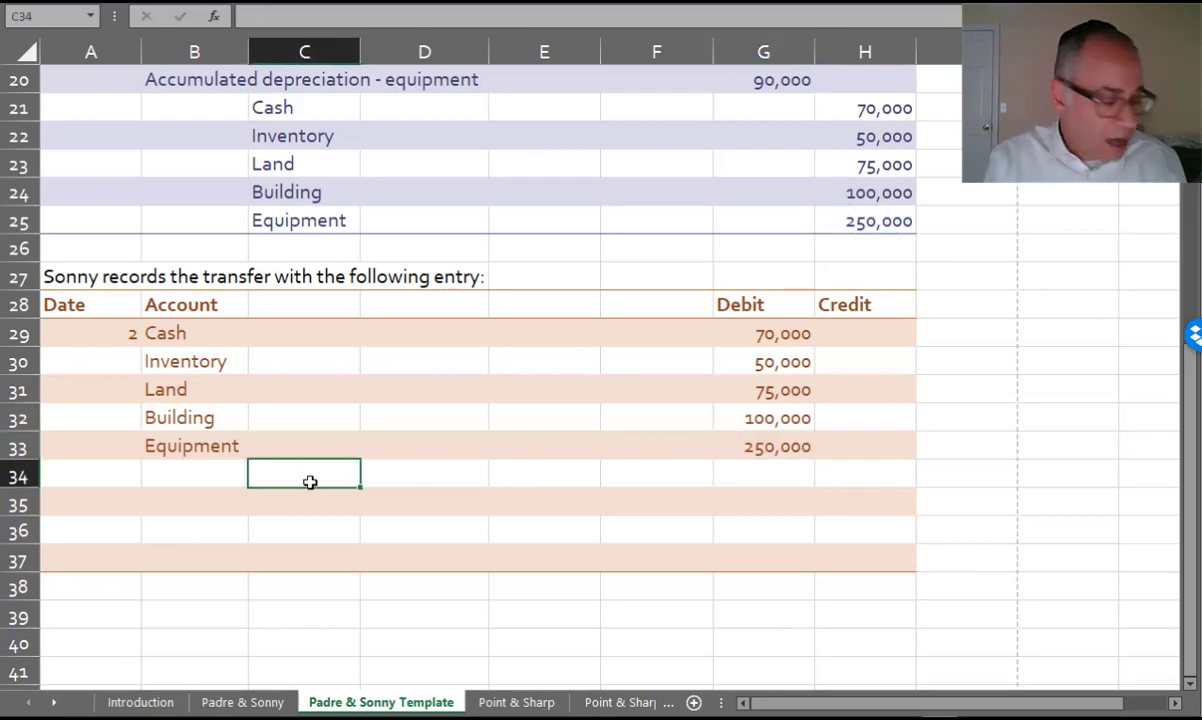
type("Accc")
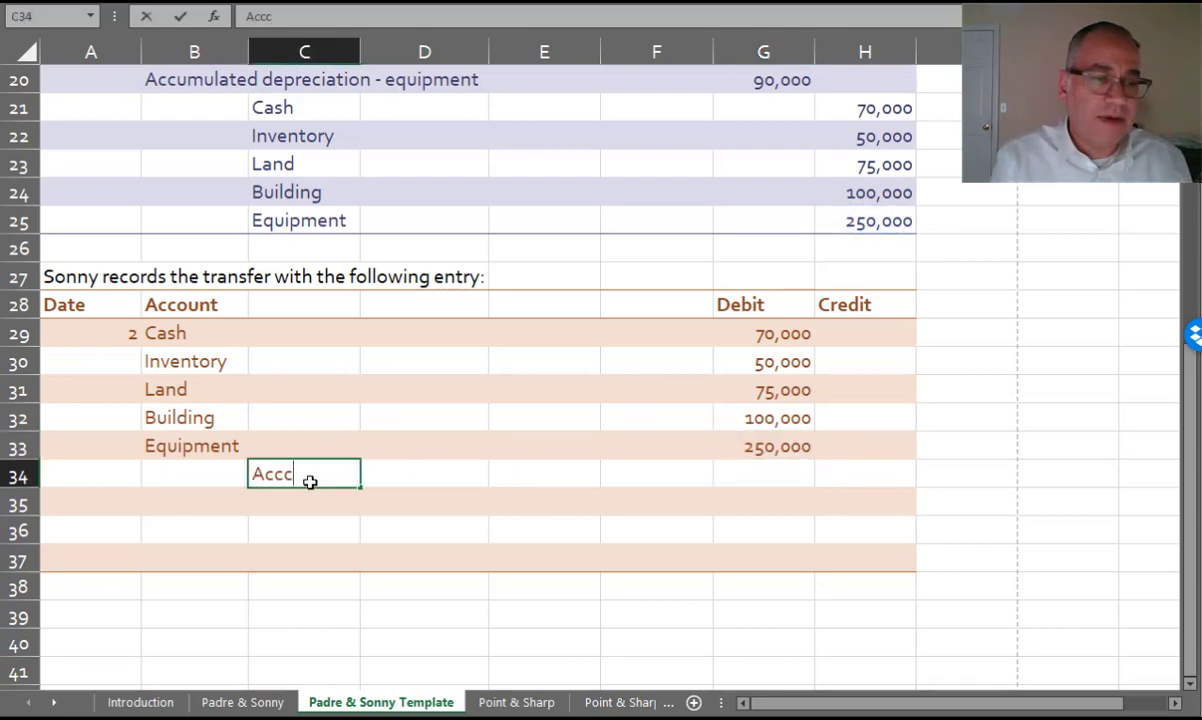
key("BackSpace")
type("umula")
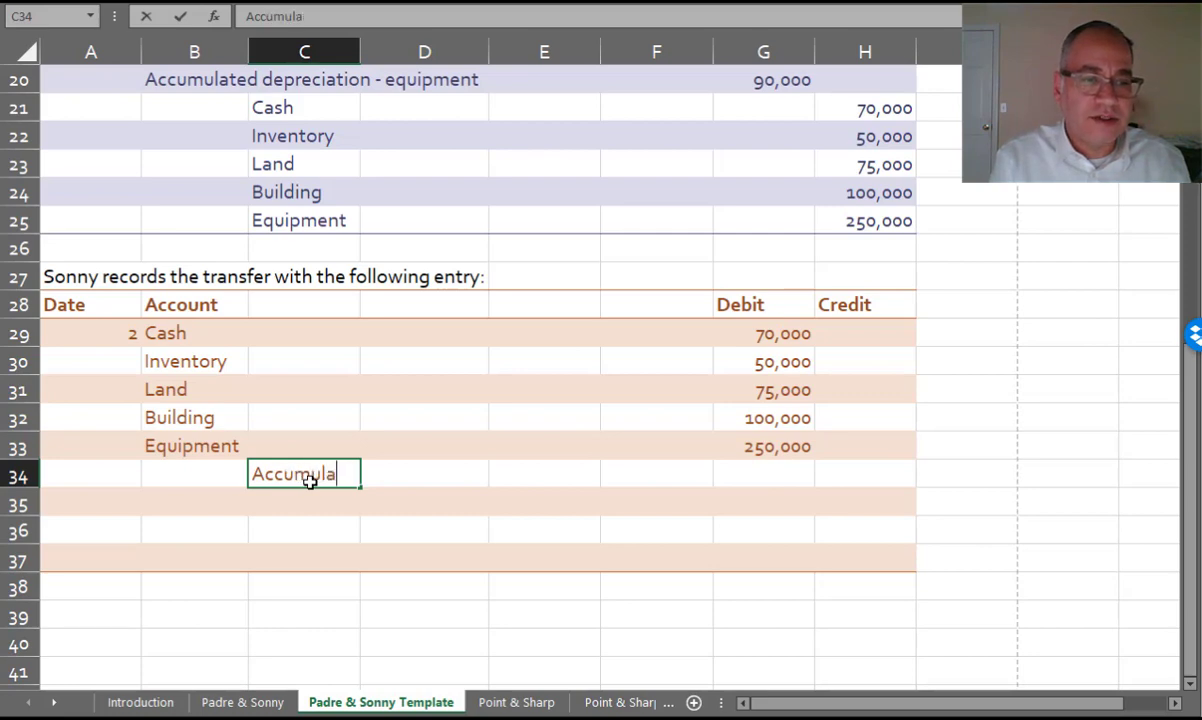
type("ted depreciation - b")
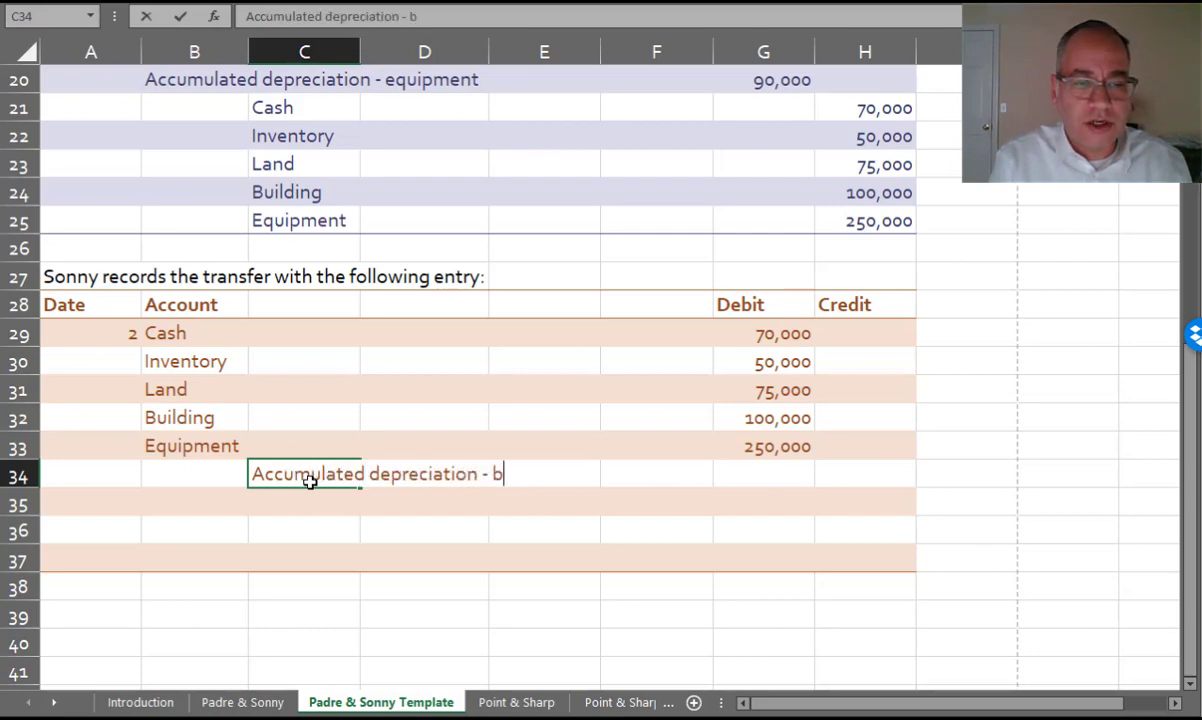
type("uilding")
Link Sonny's building depreciation credit in H34 to Padre's accumulated depreciation debit in G19.
key("Tab")
key("Tab")
key("Tab")
key("Tab")
key("Tab")
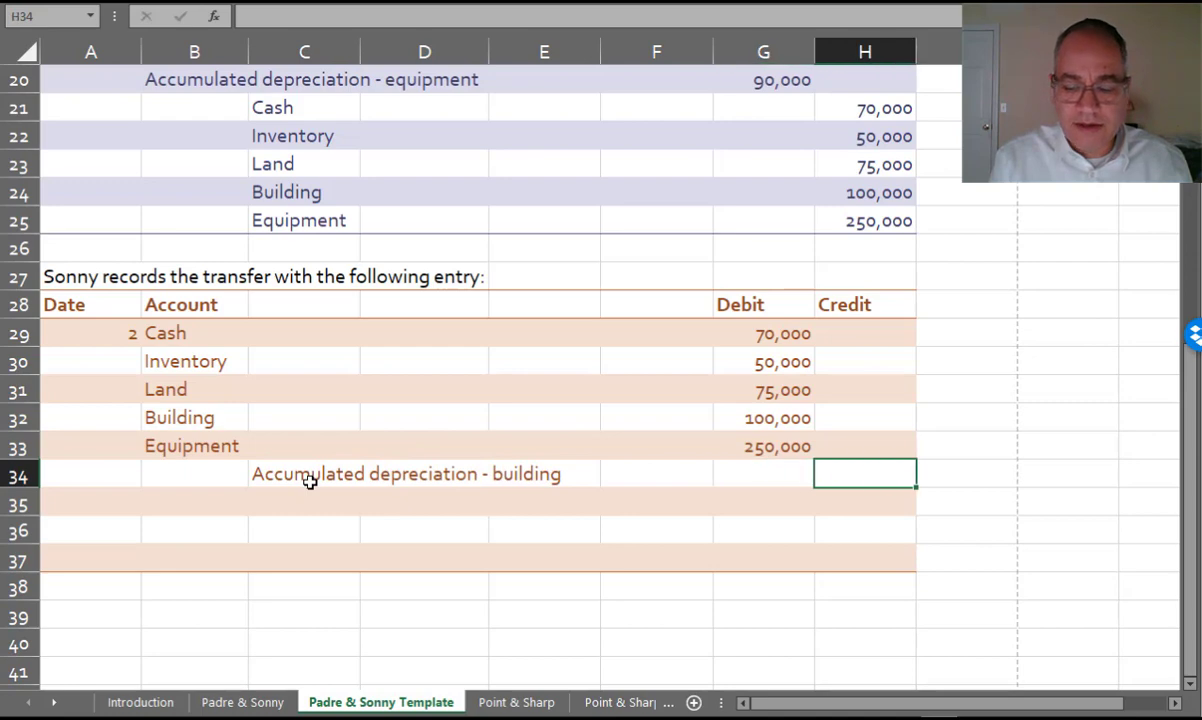
type("=")
scroll(459, 421, "up", 1)
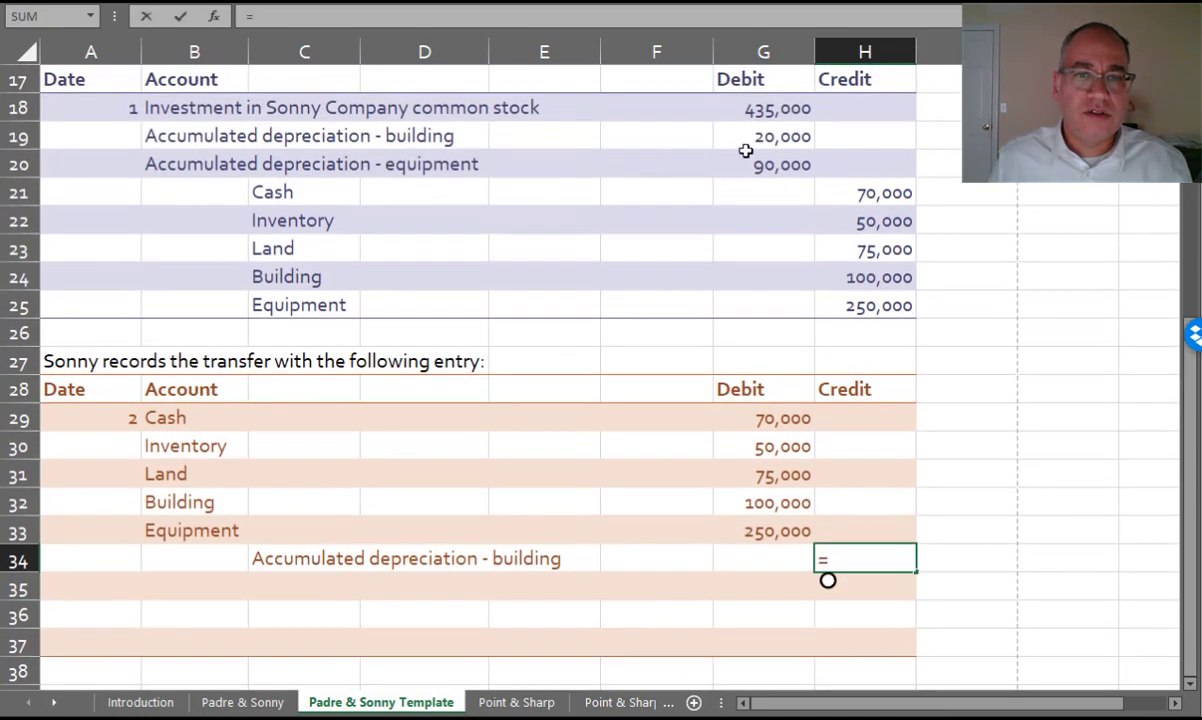
left_click(750, 137)
key("Return")
Enter the credited account "Accumulated depreciation - equipment" in C35 of Sonny's entry.
type("Ac")
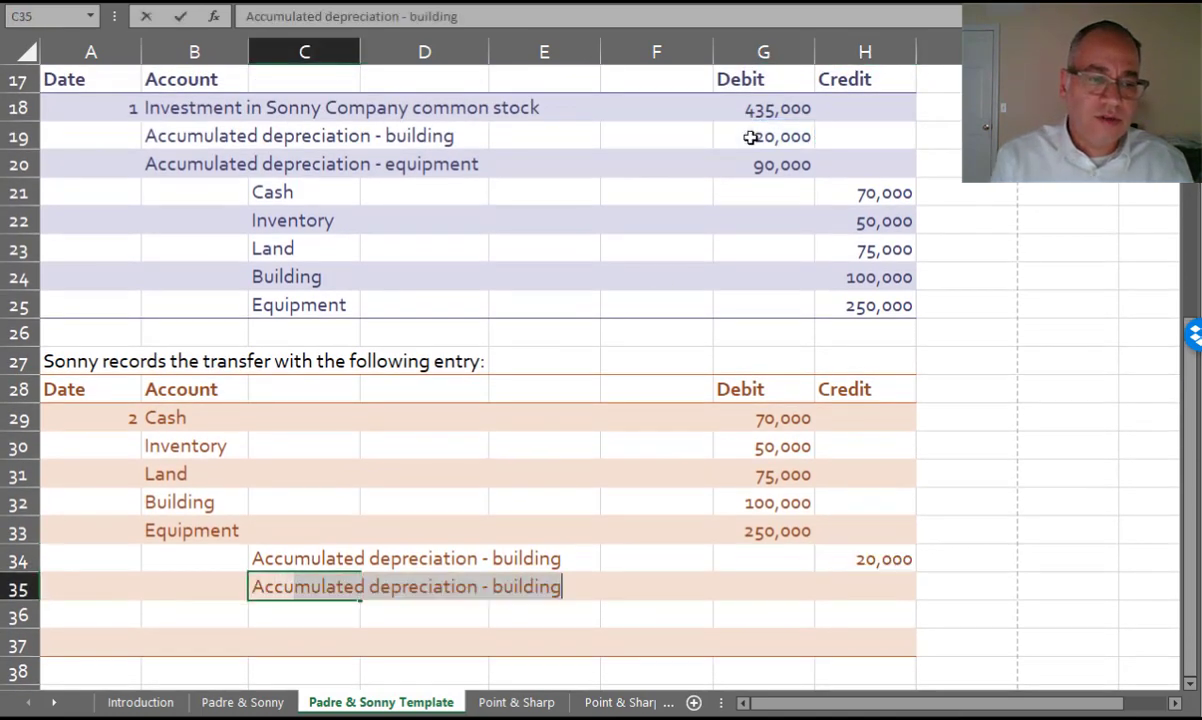
type("cumulated depreciati")
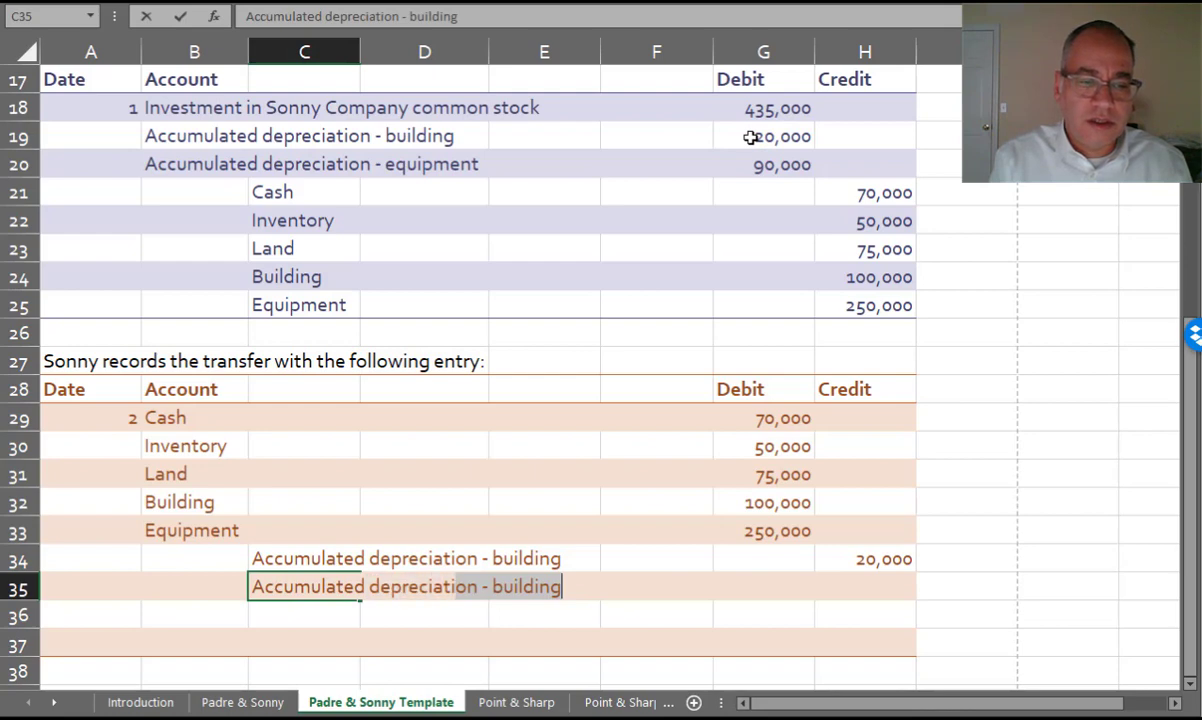
type("on - equipment")
Link Sonny's equipment depreciation credit in H35 to Padre's accumulated depreciation debit in G20.
key("Tab")
key("Tab")
key("Tab")
key("Tab")
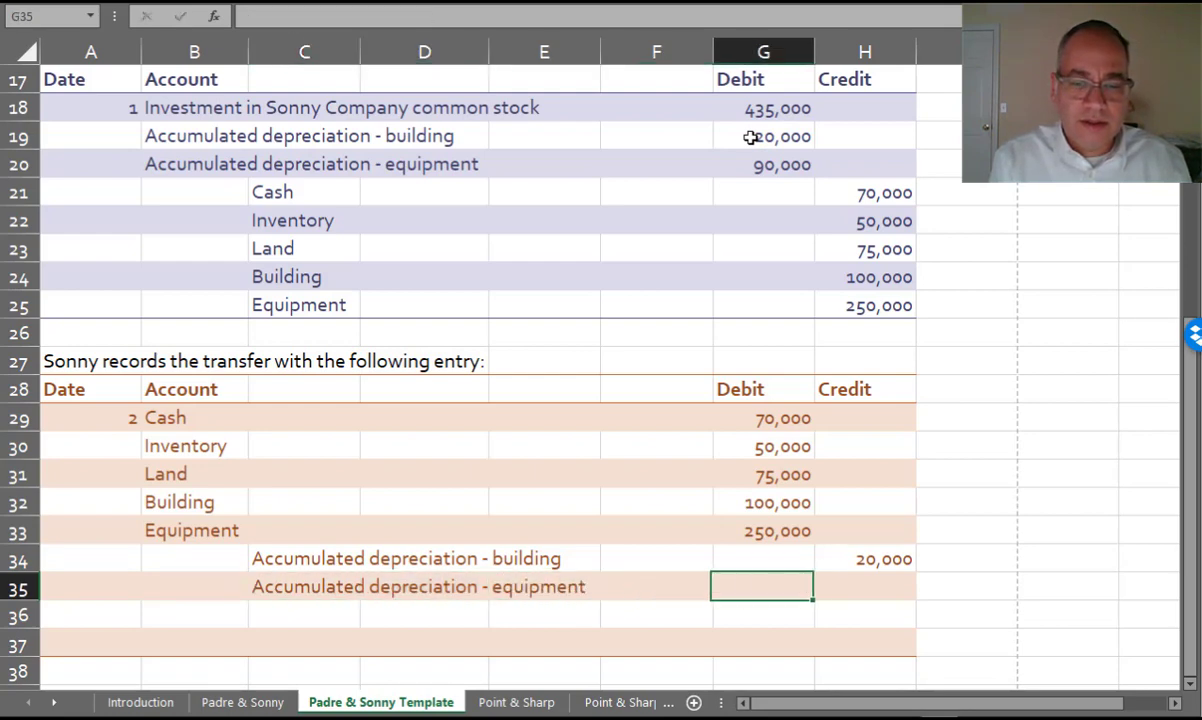
key("Tab")
type("=")
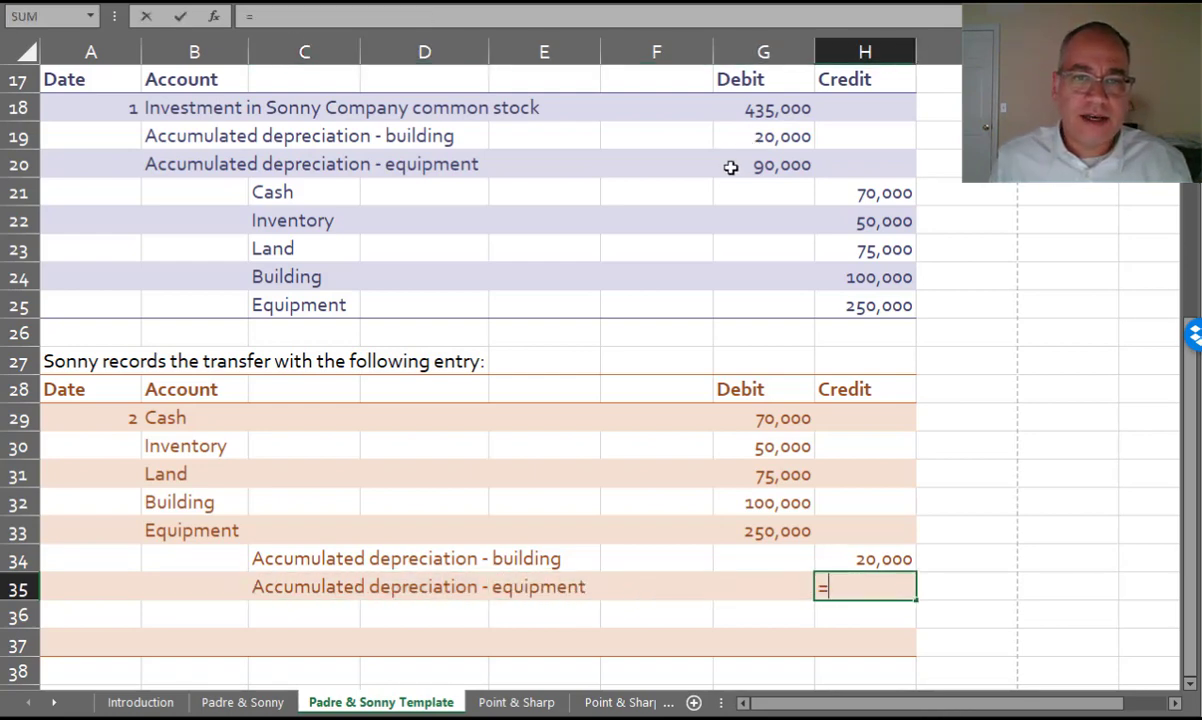
left_click(730, 166)
key("Return")
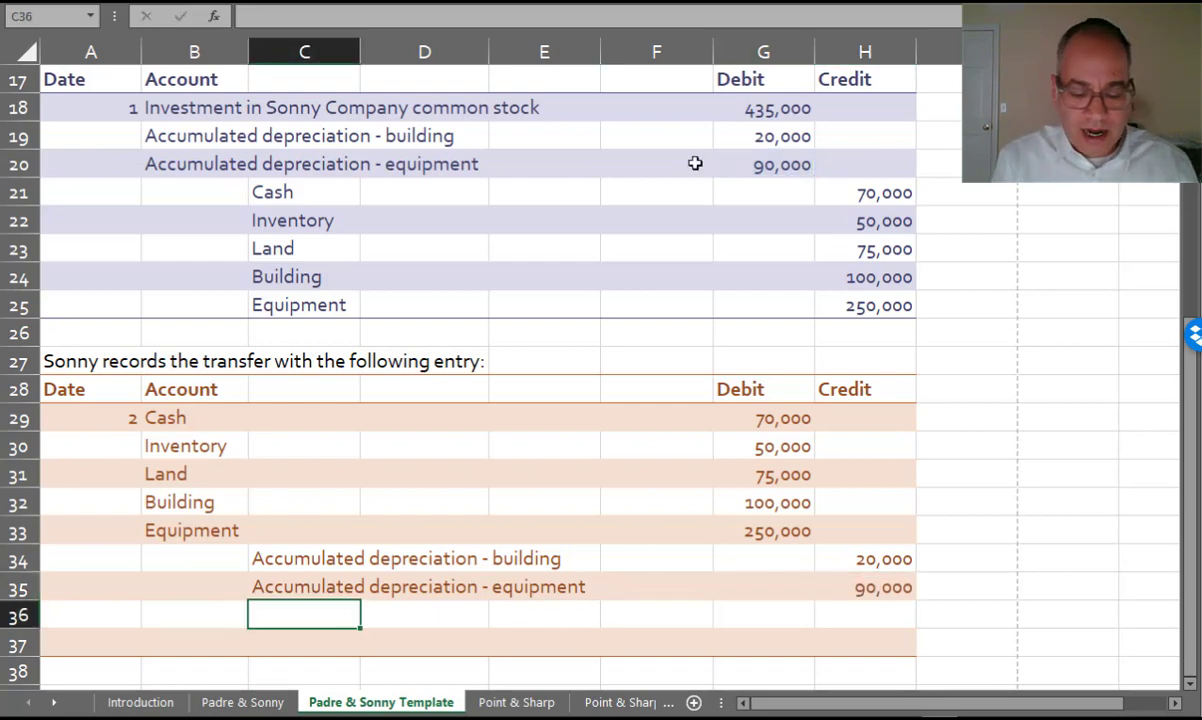
Enter the credited account "Common stock at $2 par" in C36 of Sonny's entry.
type("Common stock")
type(" at")
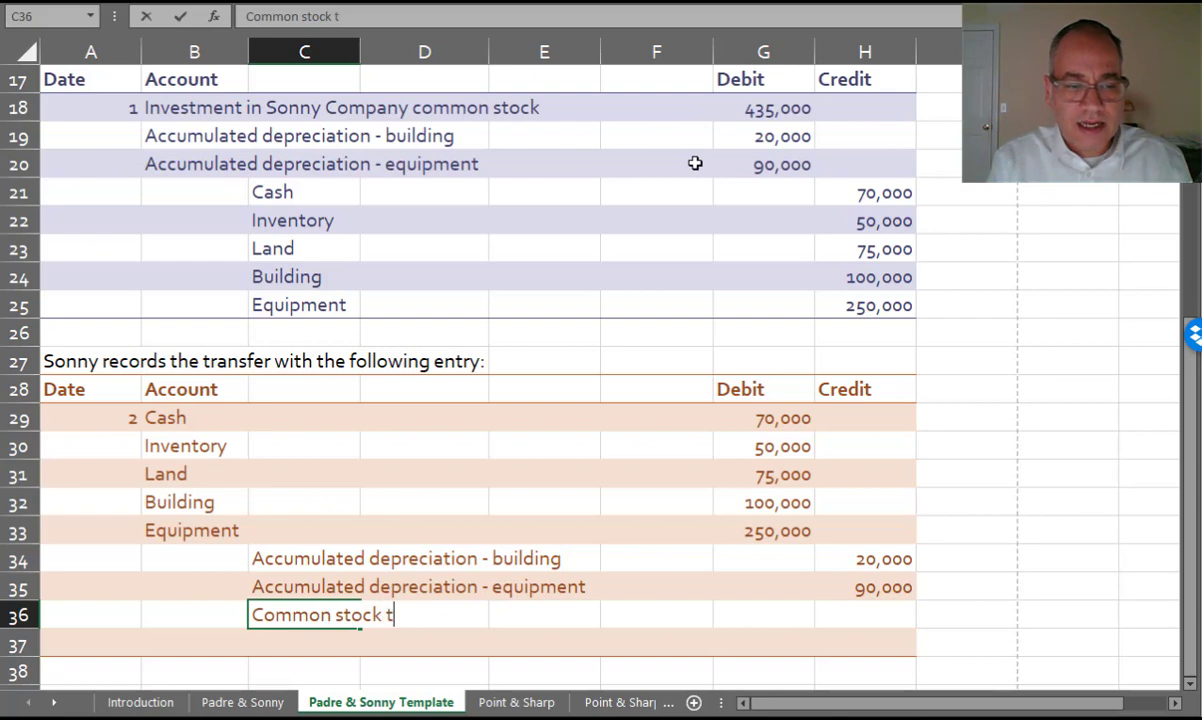
key("BackSpace")
type("at $2 par")
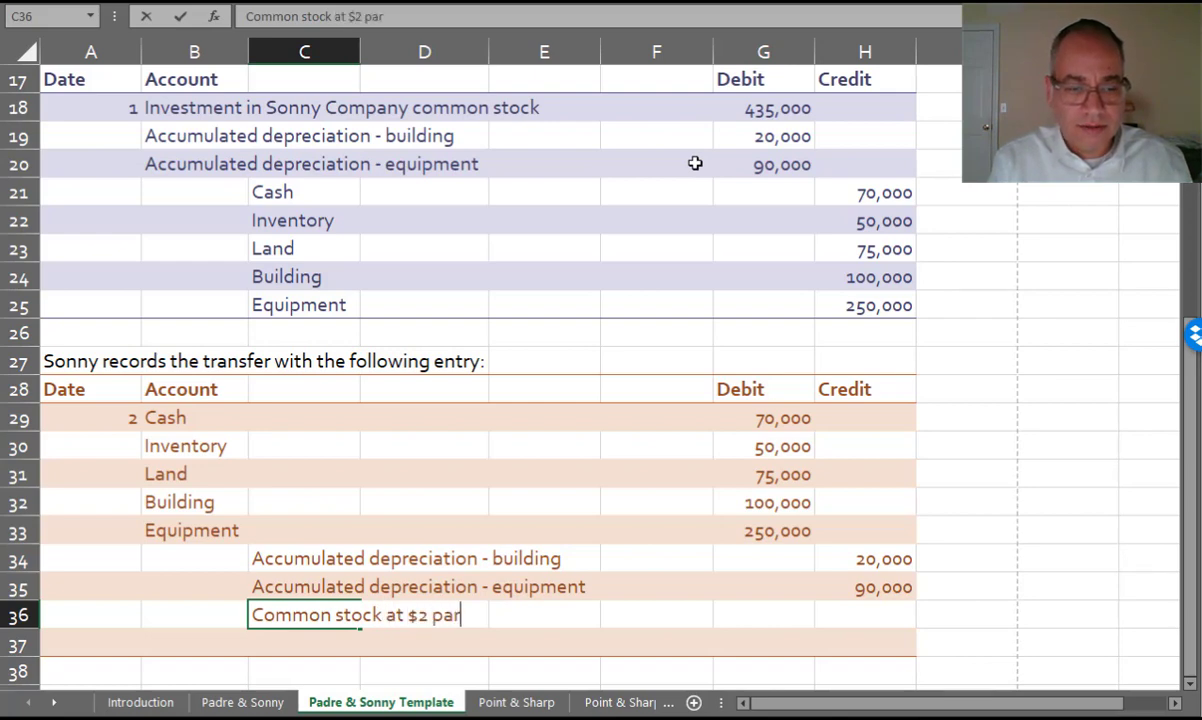
Calculate the common stock credit in H36 by multiplying the shares in D5 by the par value in D6.
key("Tab")
key("Tab")
key("Tab")
key("Tab")
key("Tab")
type("[")
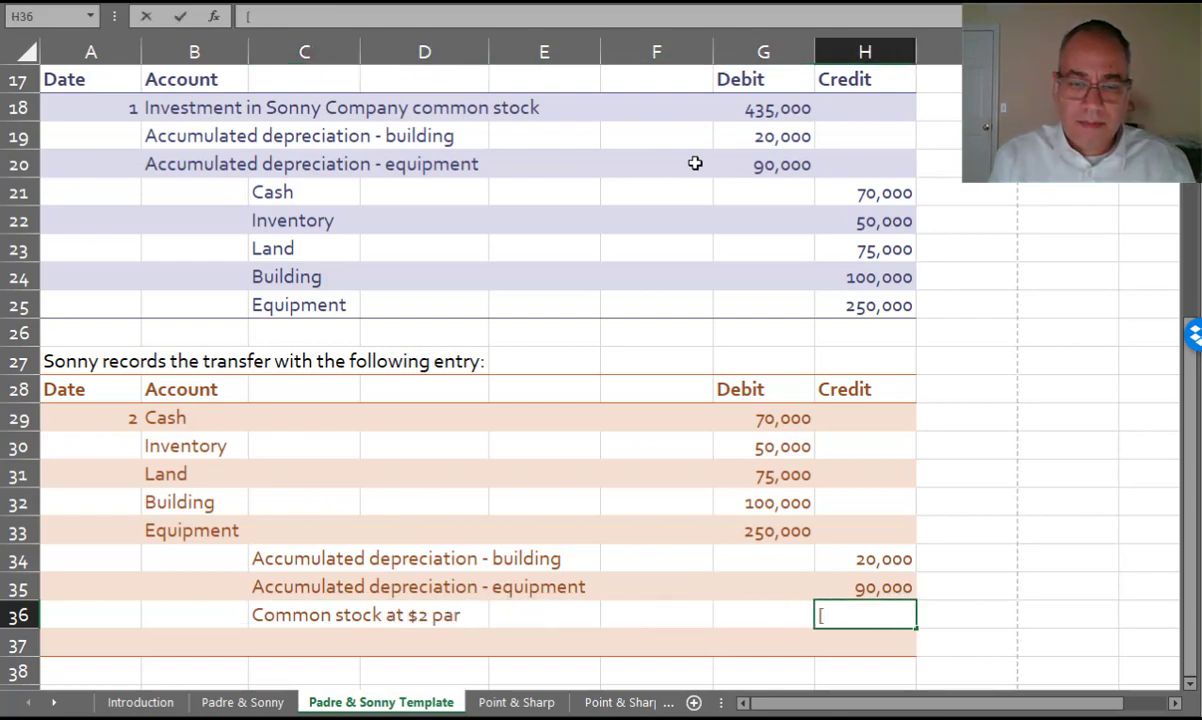
type("=")
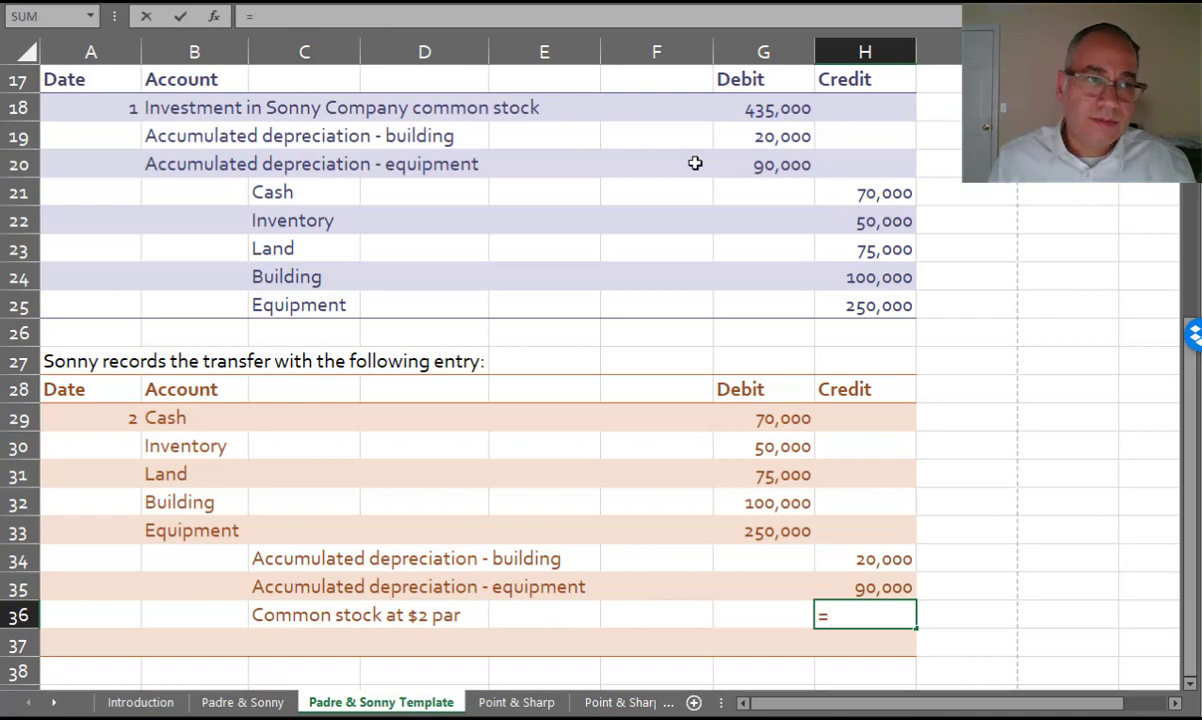
scroll(695, 163, "up", 5)
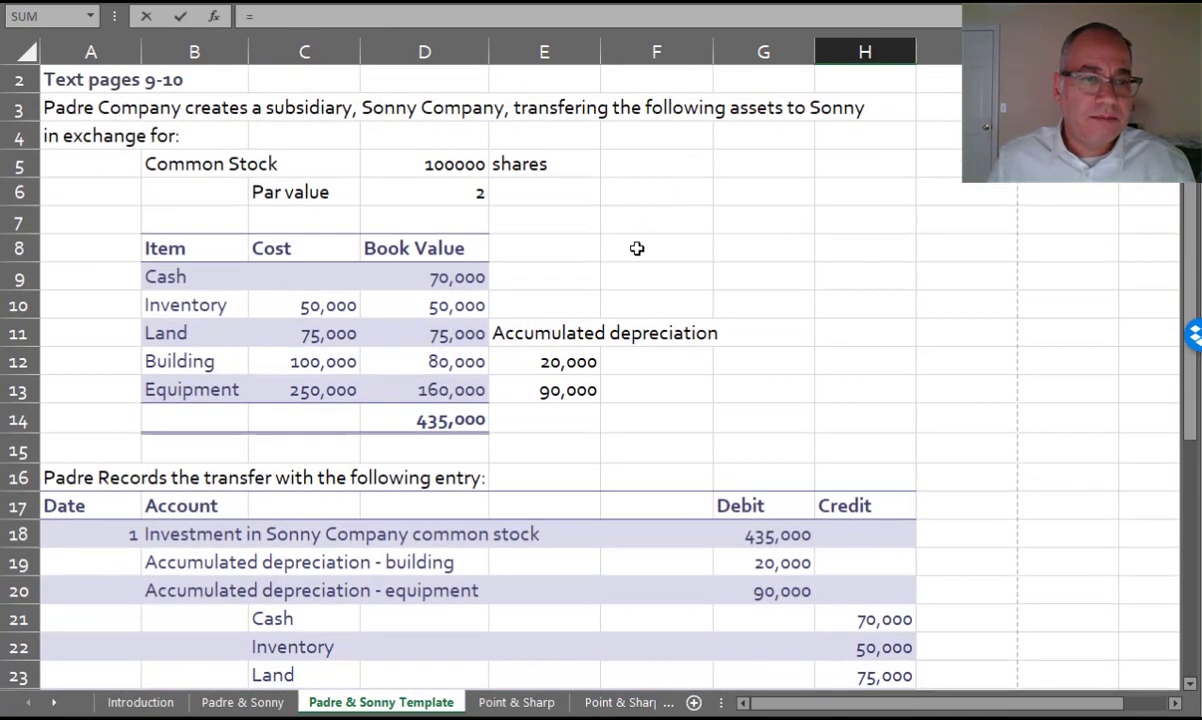
left_click(436, 164)
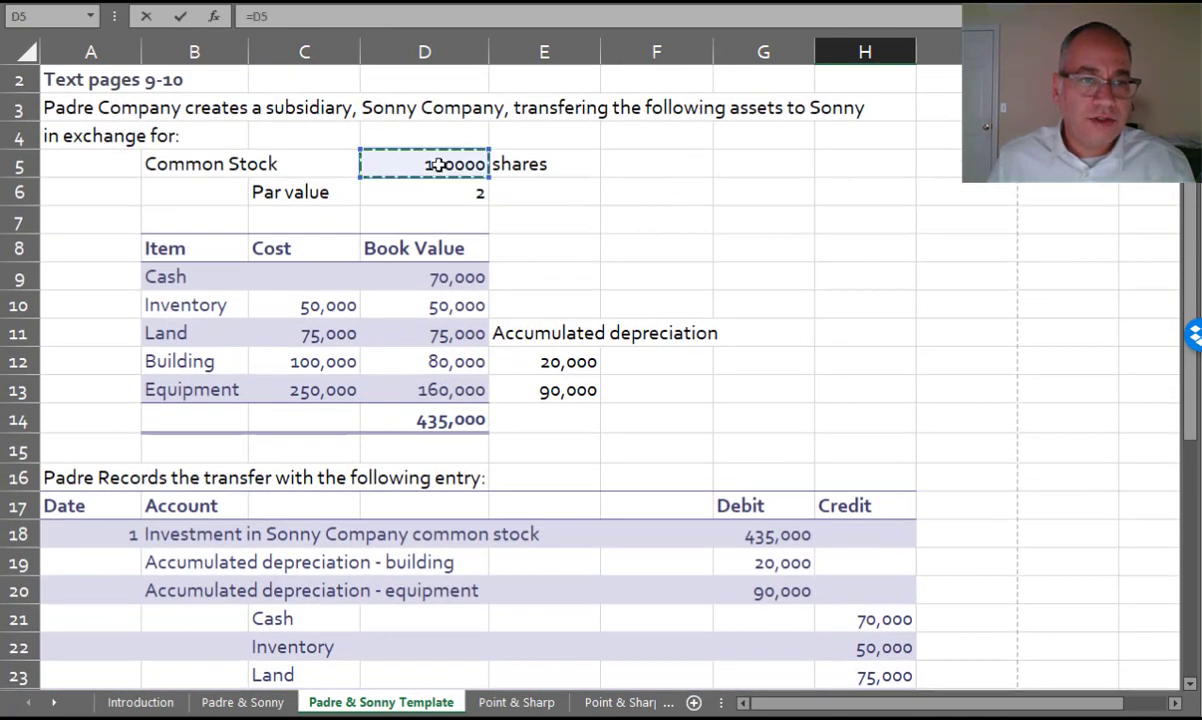
type("*")
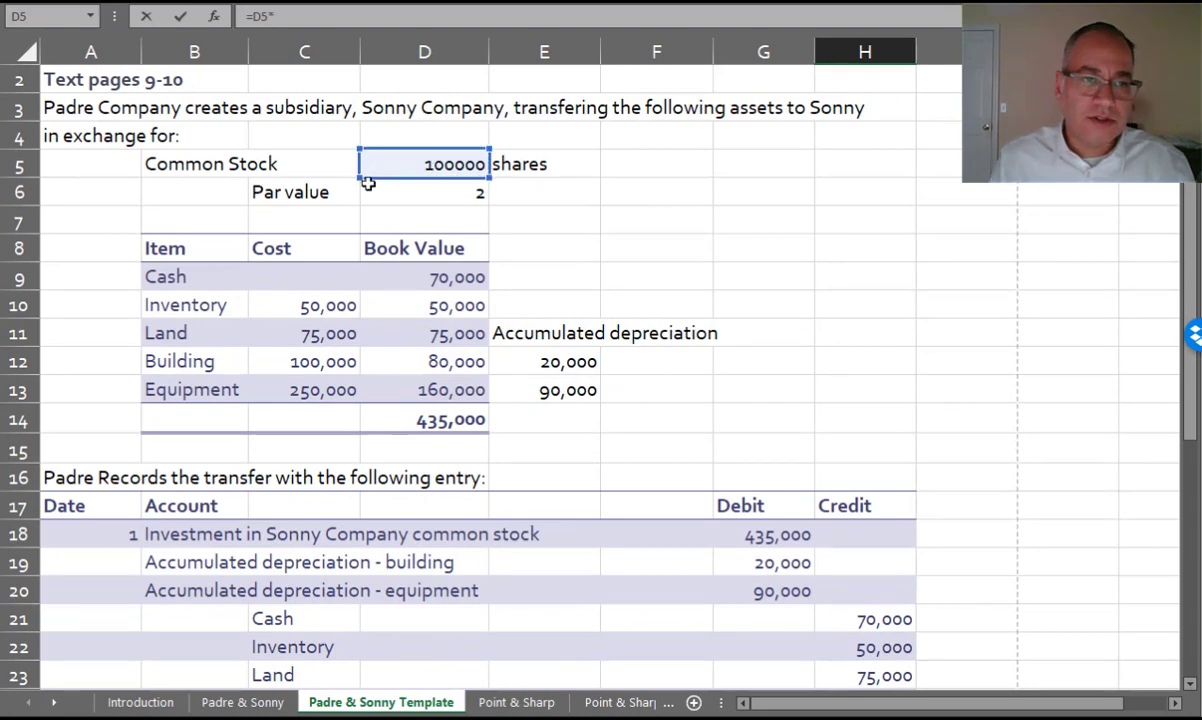
left_click(440, 184)
key("Return")
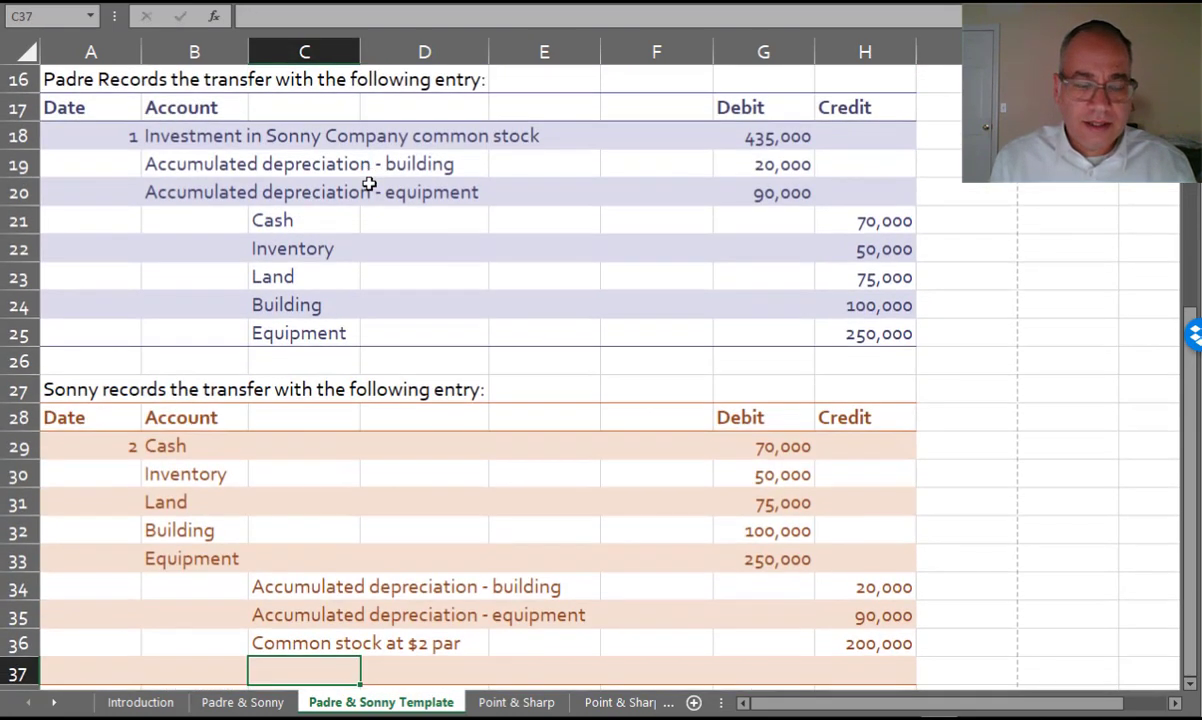
Enter "Additional paid-in capital" in C37 and begin its H37 credit formula with the sum of Sonny's debits in G29:G33.
type("Additional ")
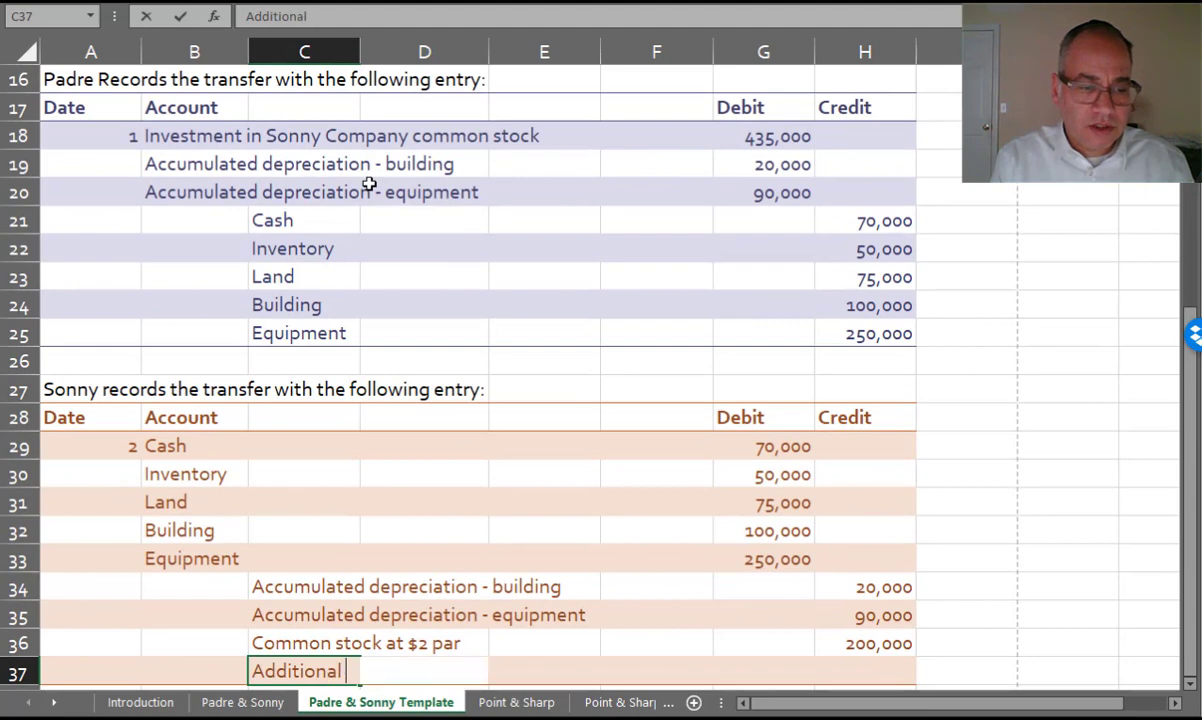
type("paid-in capital")
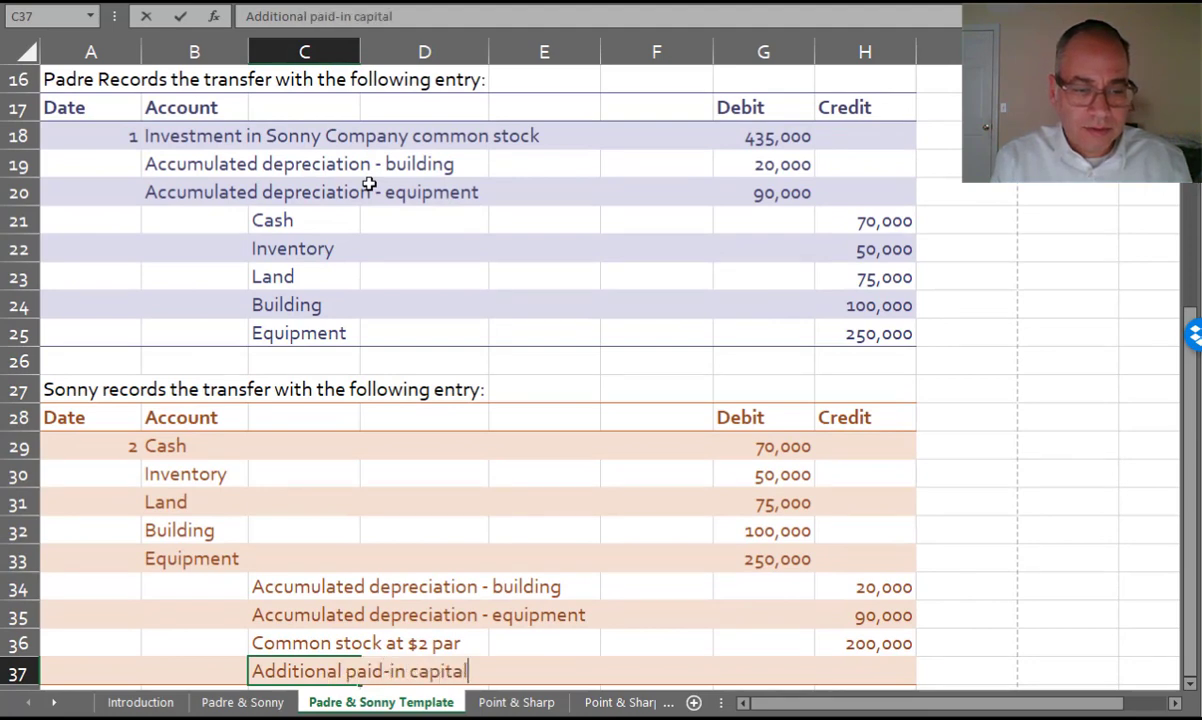
key("Right")
key("Right")
key("Right")
key("Right")
key("Right")
type("=sum")
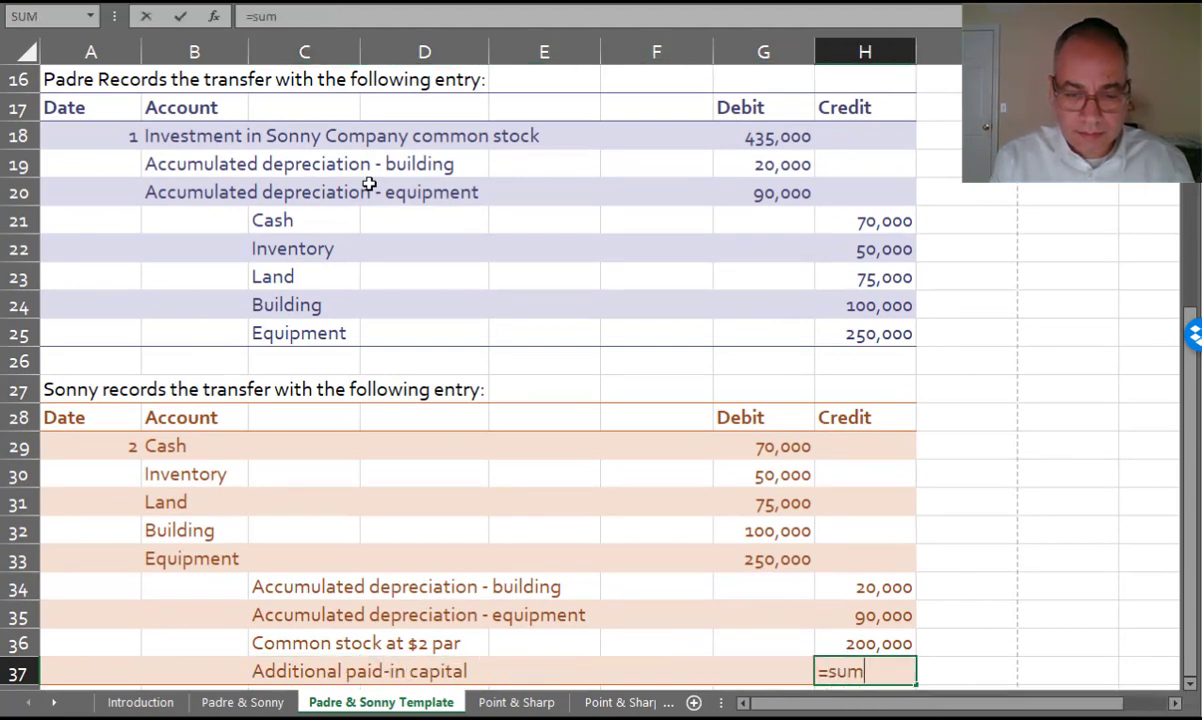
type("(")
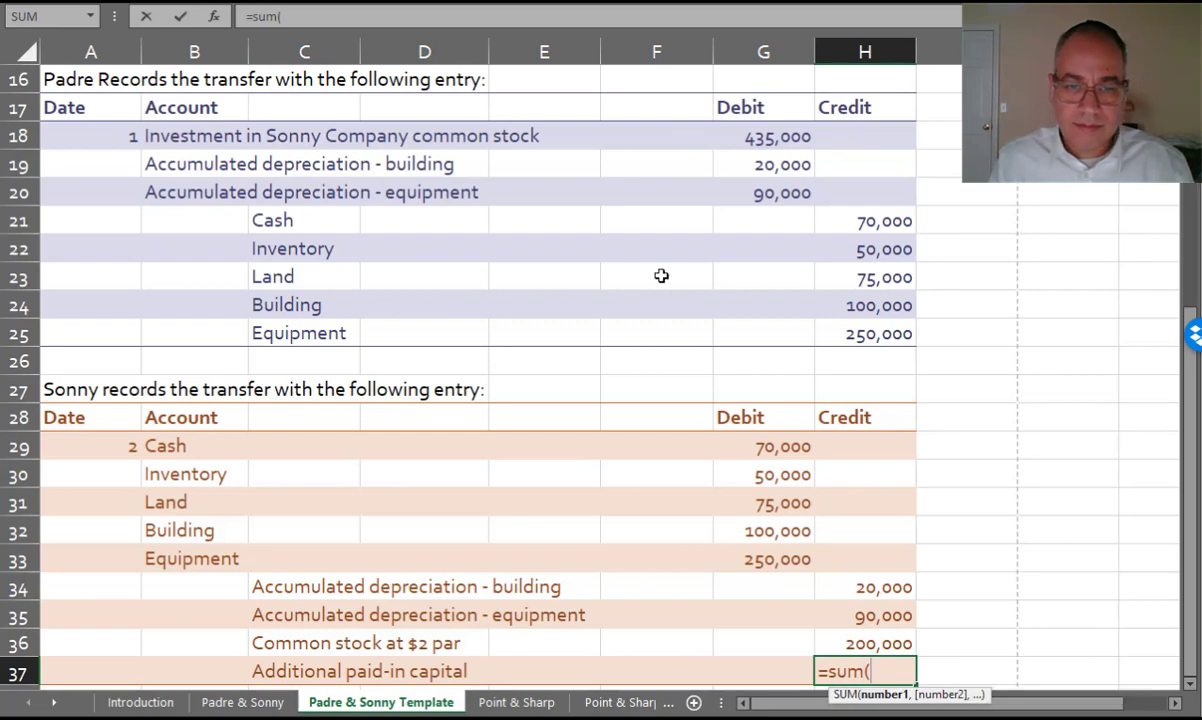
left_click_drag(771, 447, 759, 572)
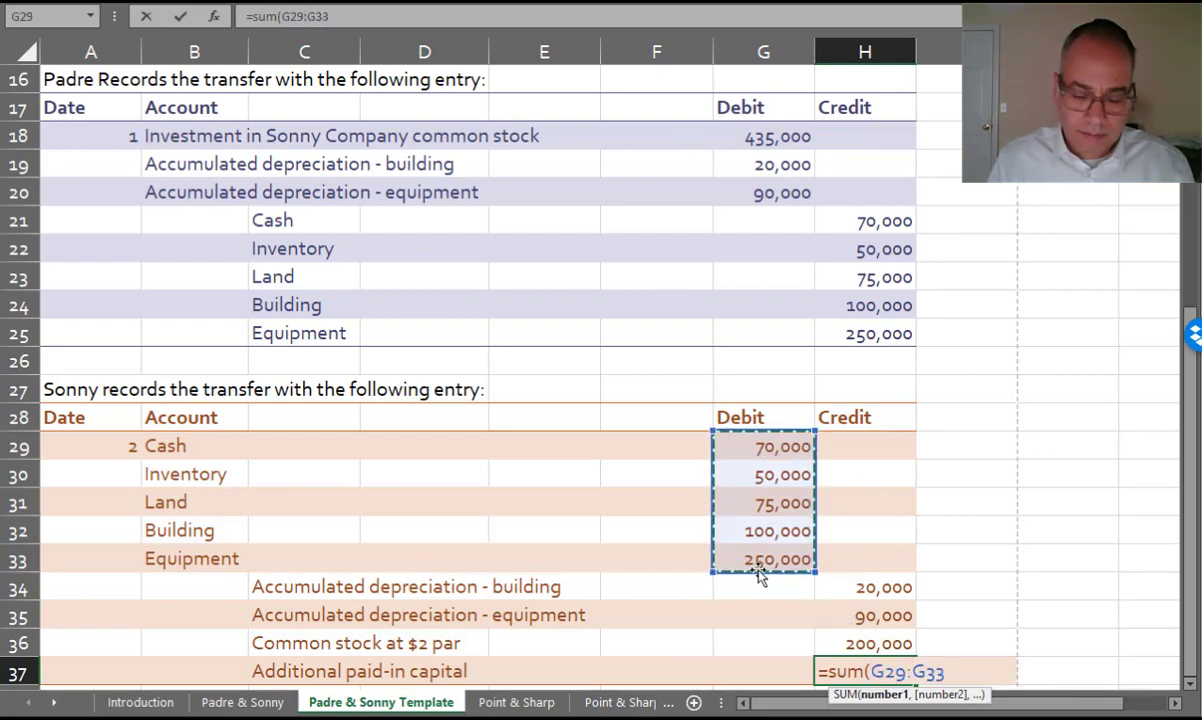
Complete the H37 formula by subtracting the credits in H34, H35 and H36 from the debit sum.
type("-")
key("Up")
key("Up")
key("Up")
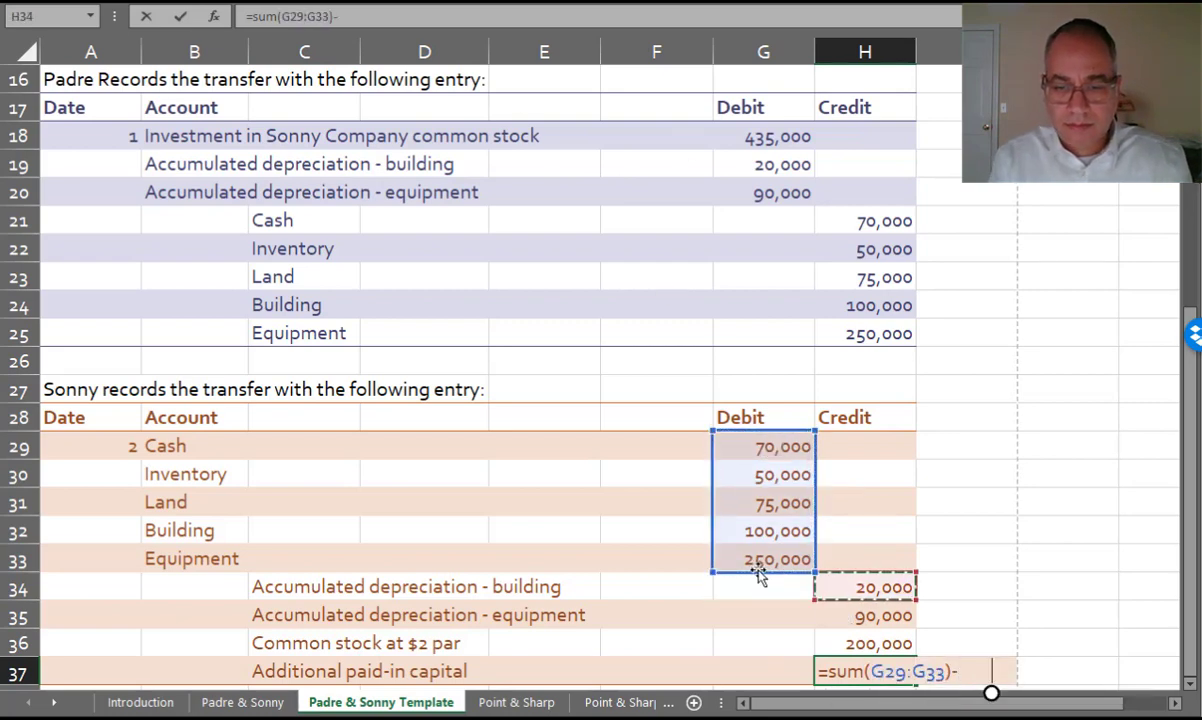
type("-")
key("Up")
key("Up")
type("-")
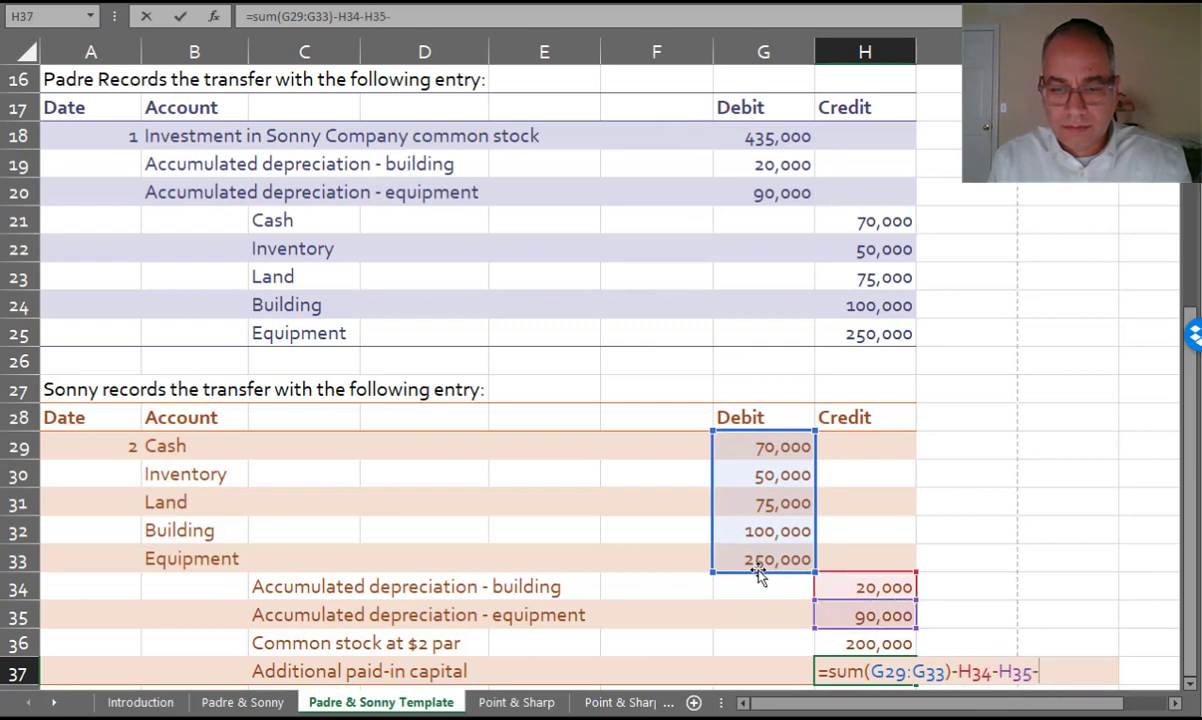
key("Up")
type(";")
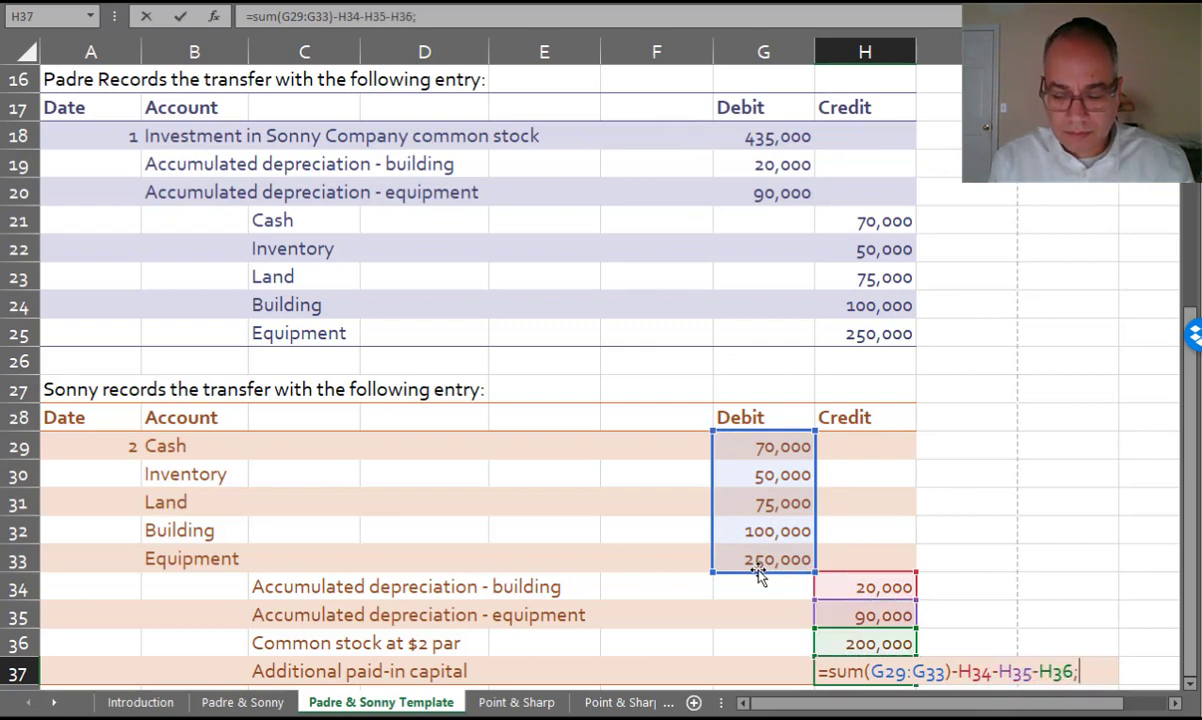
key("Return")
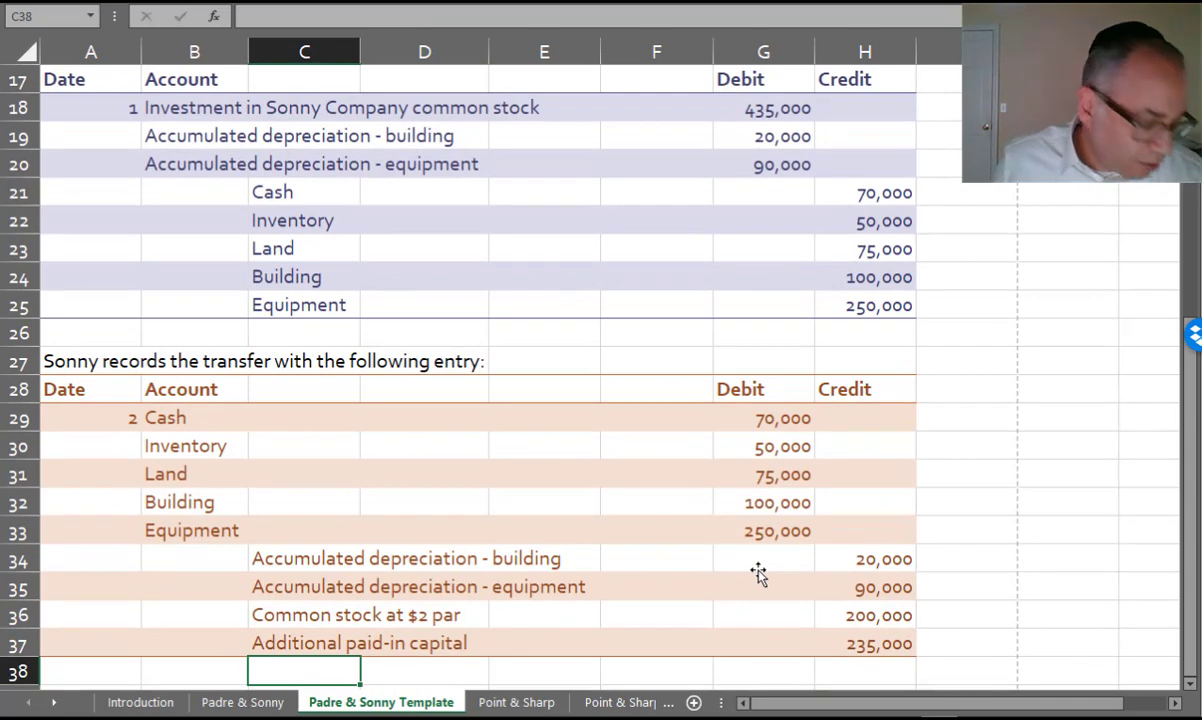